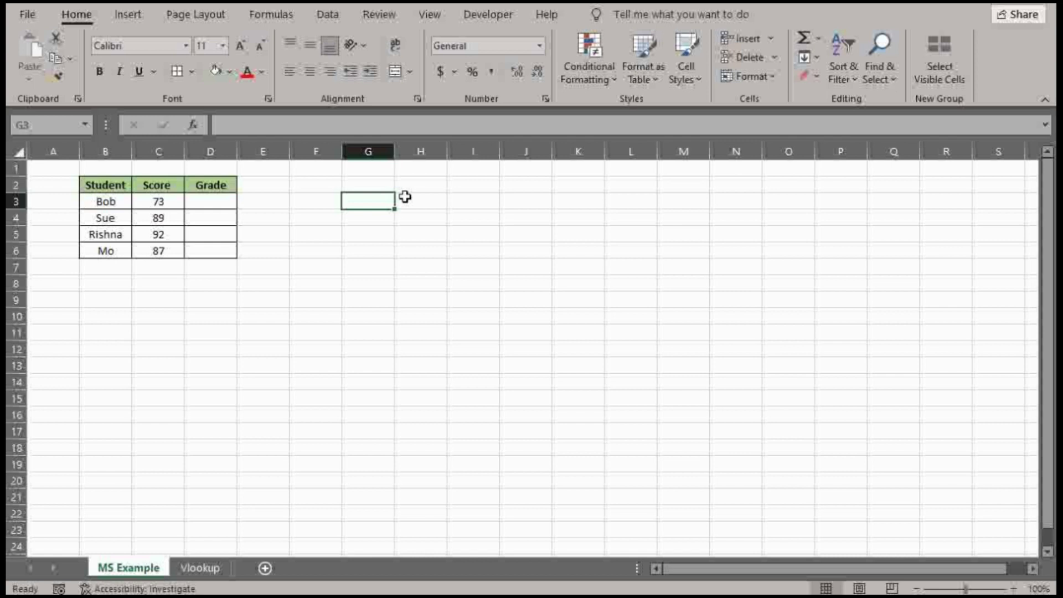
Test =IF(G3=1,"Yay","Boo") in H3 with 1 in G3, then clear both test cells.
type("1")
key("Tab")
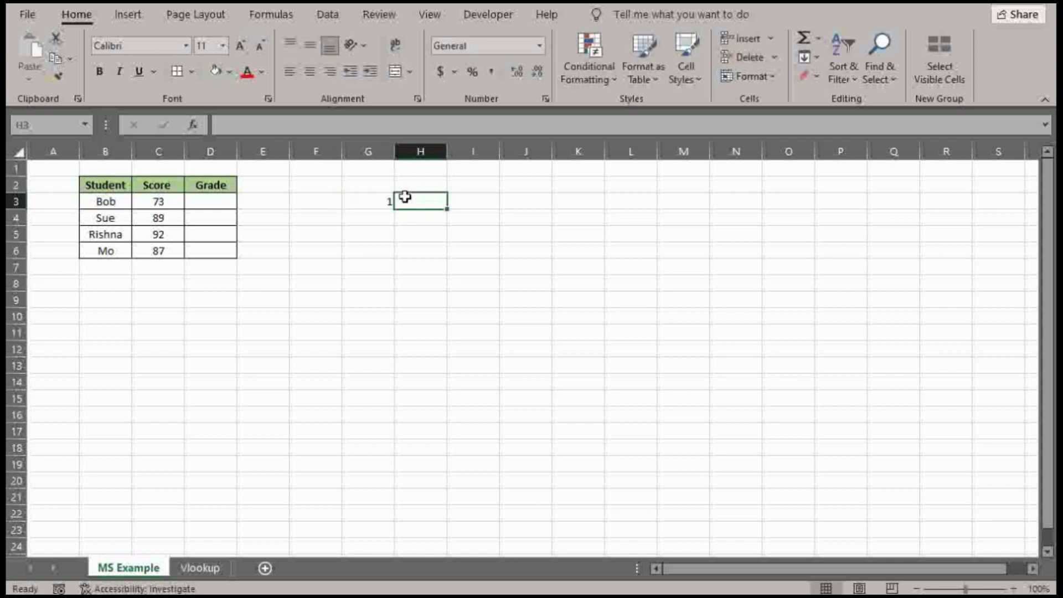
type("=IF(")
key("Left")
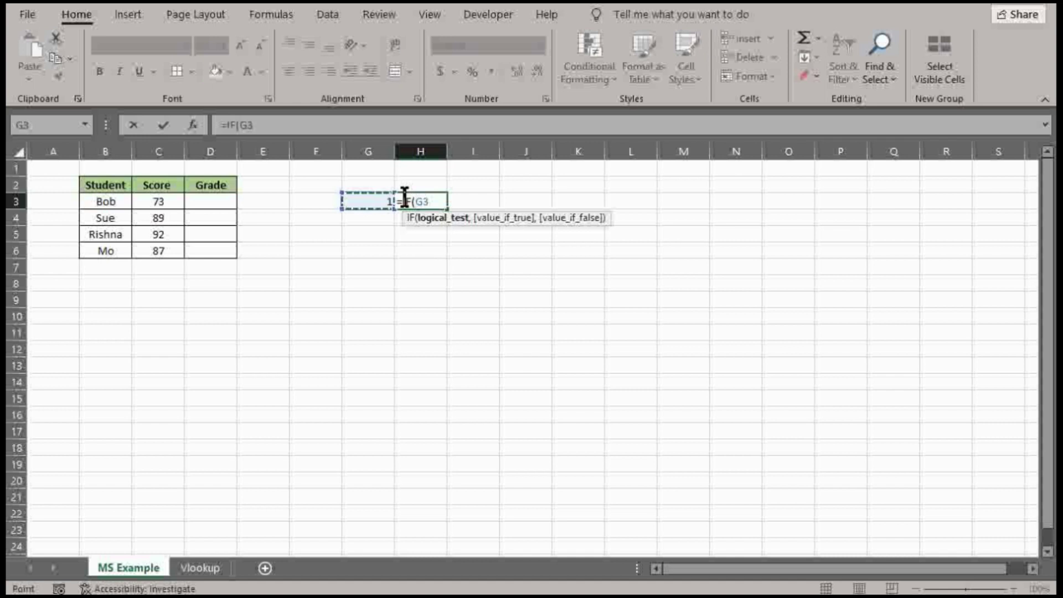
type("=1,")
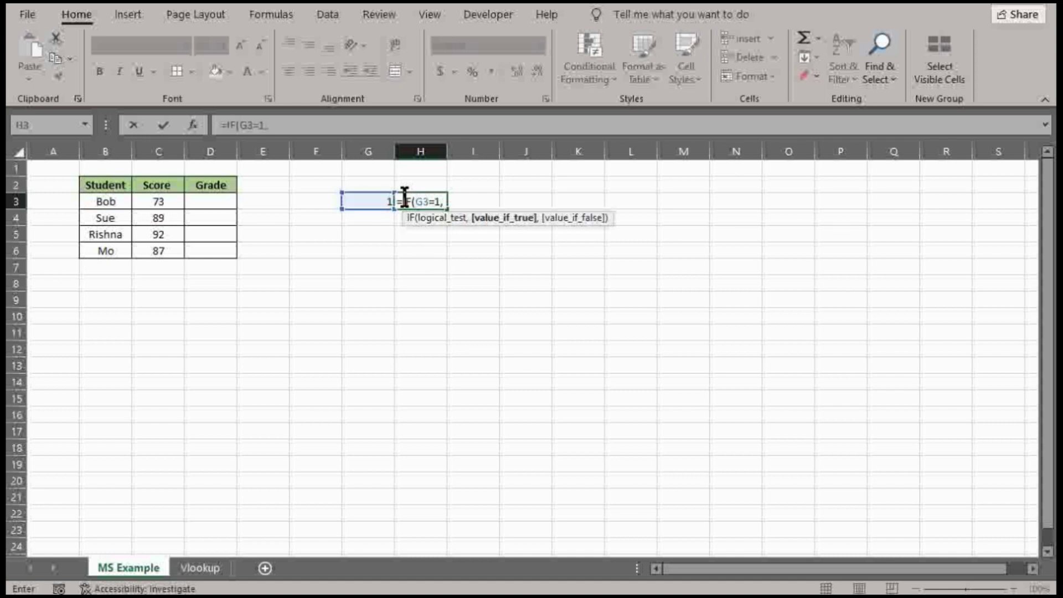
type("\"Yay\",\"Boo")
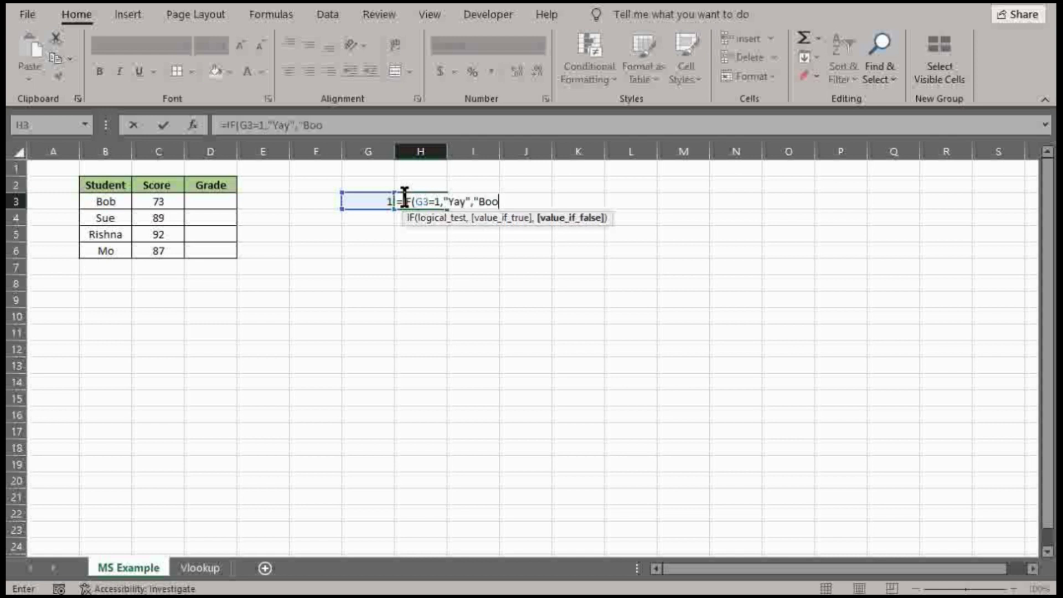
type("\")\\")
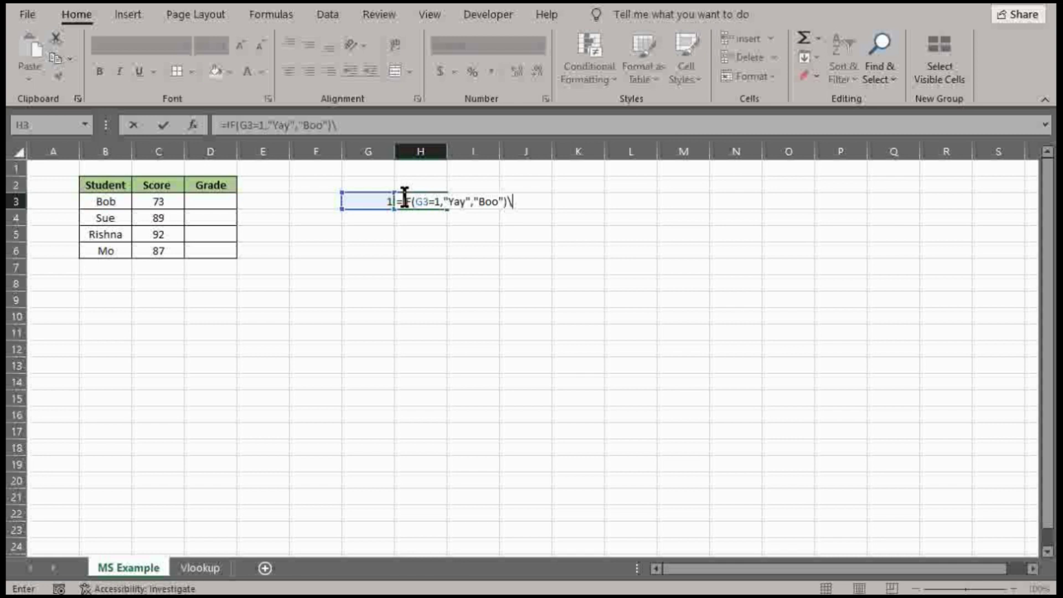
key("Return")
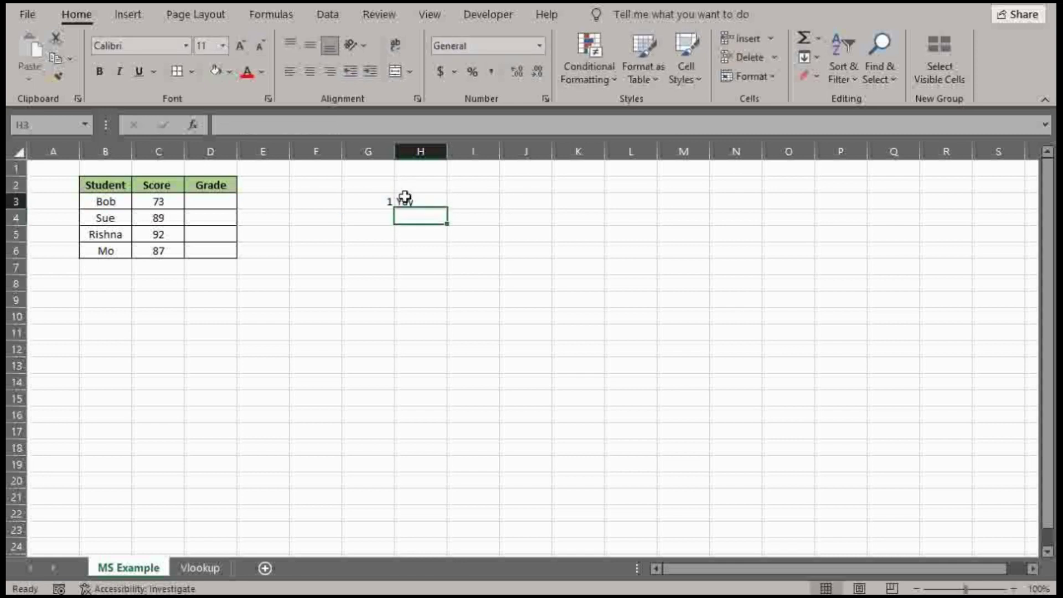
left_click(405, 200)
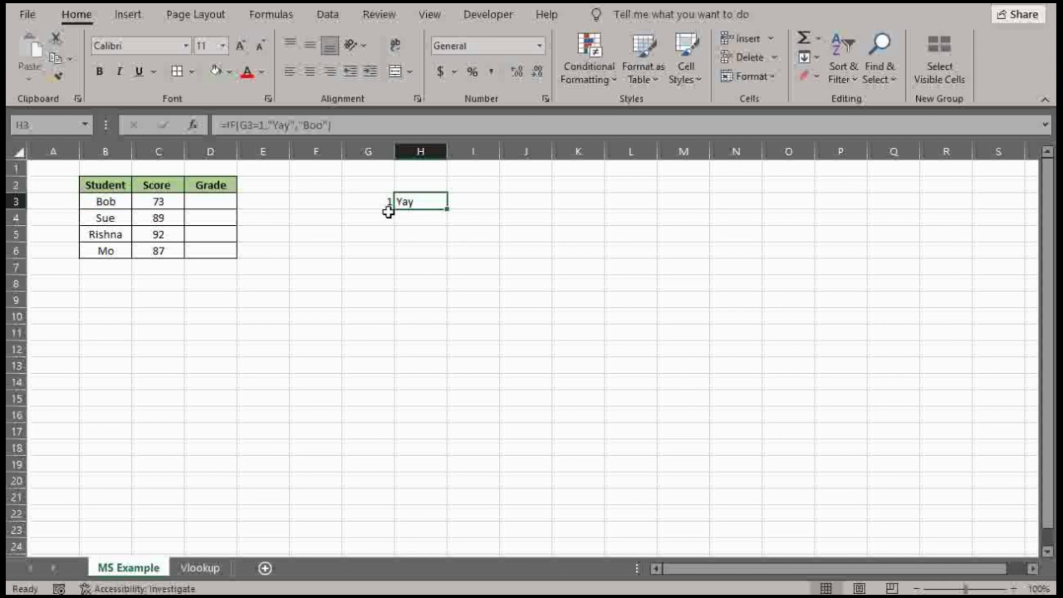
left_click_drag(361, 201, 408, 201)
key("Delete")
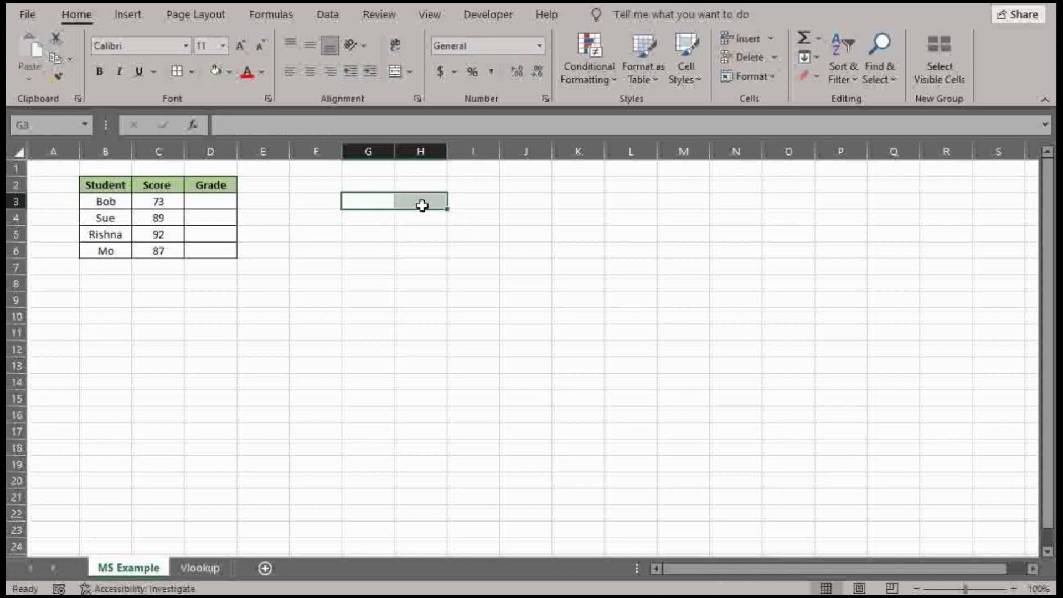
Start D3's formula as =IF(C3>=90,"A",if(C3>=80,"B", for the first two grade bands.
left_click(204, 206)
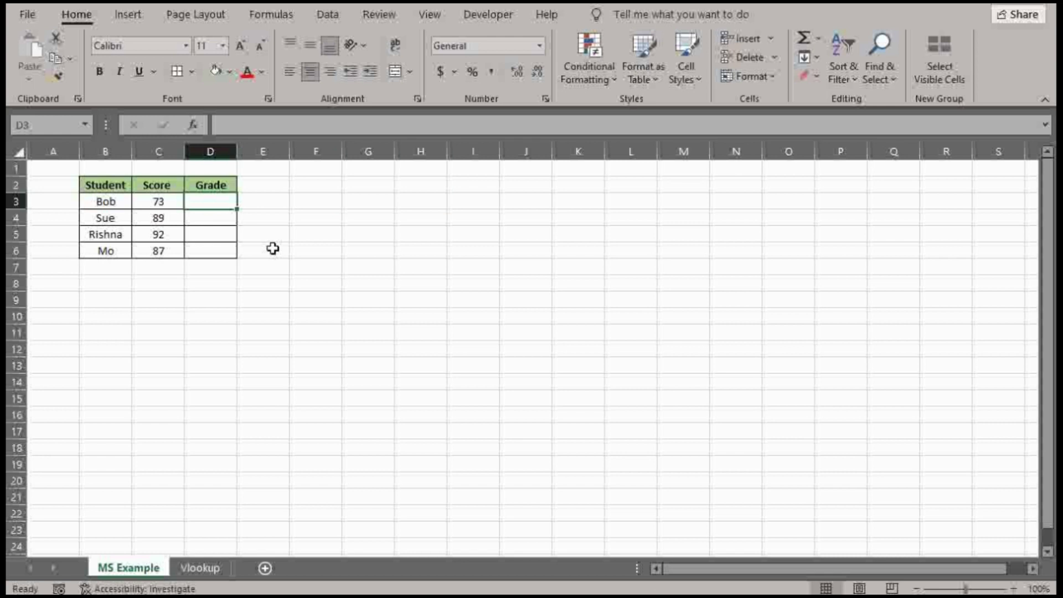
type("=if")
key("Tab")
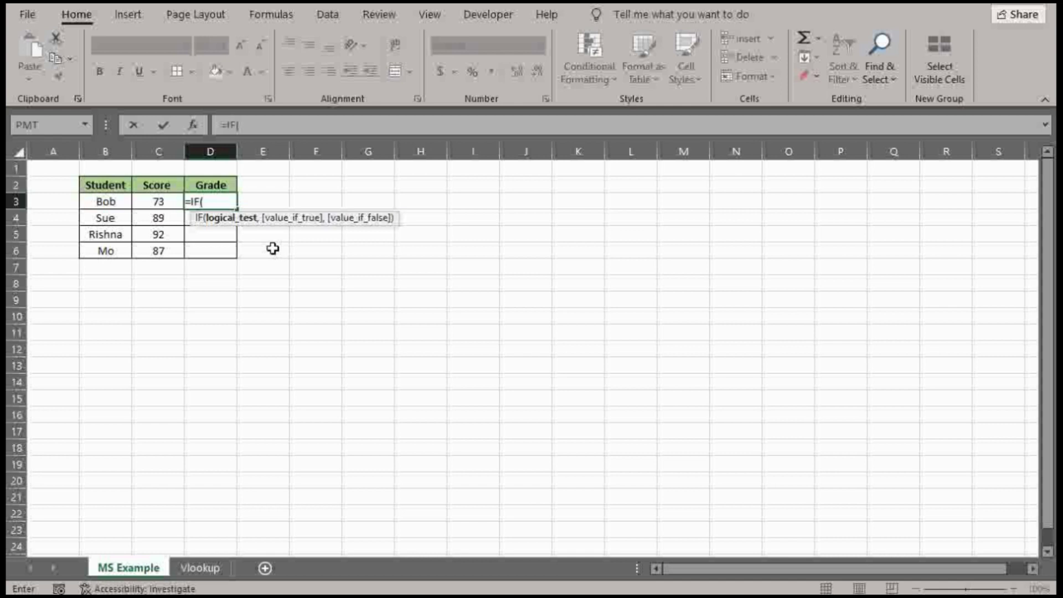
key("Left")
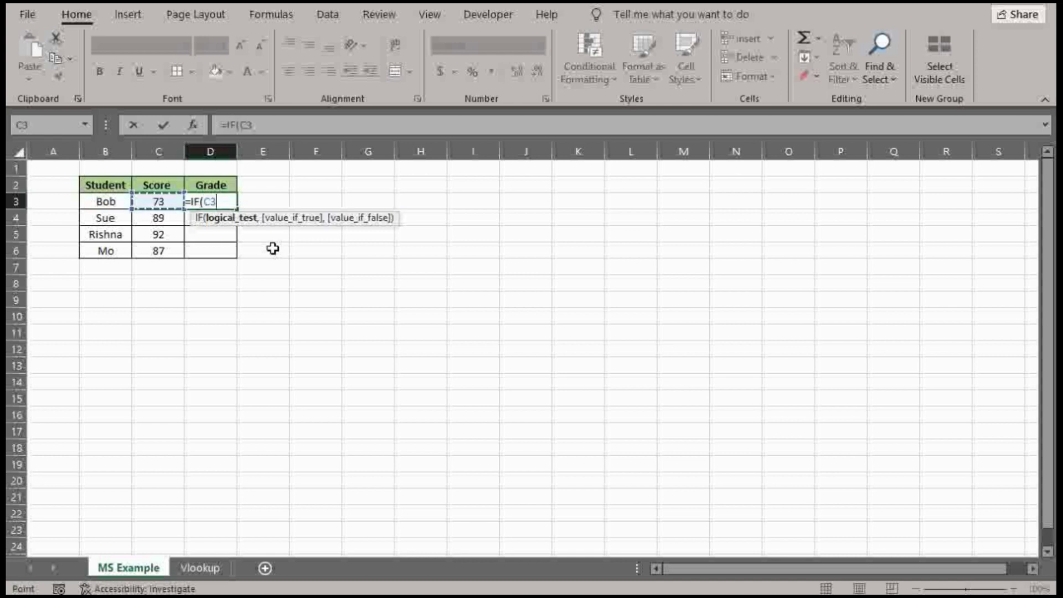
type(">=90,")
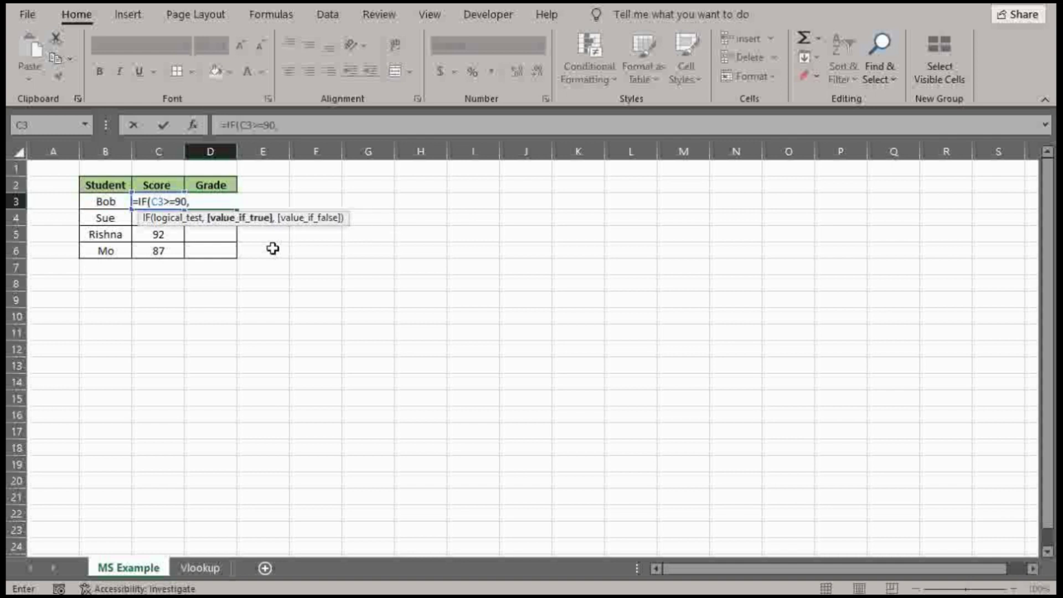
type("\"A\",")
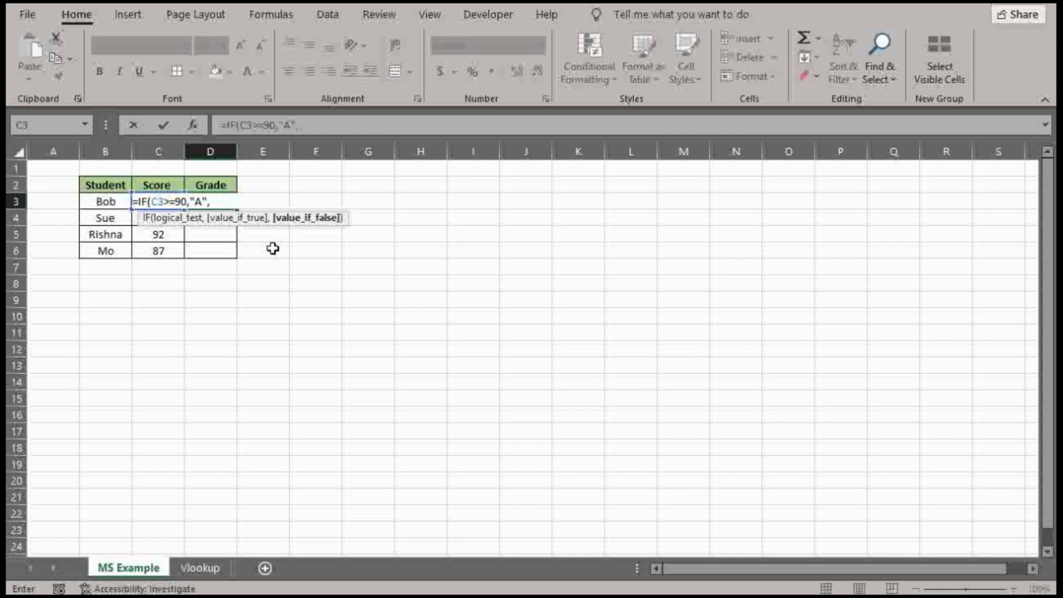
type("if")
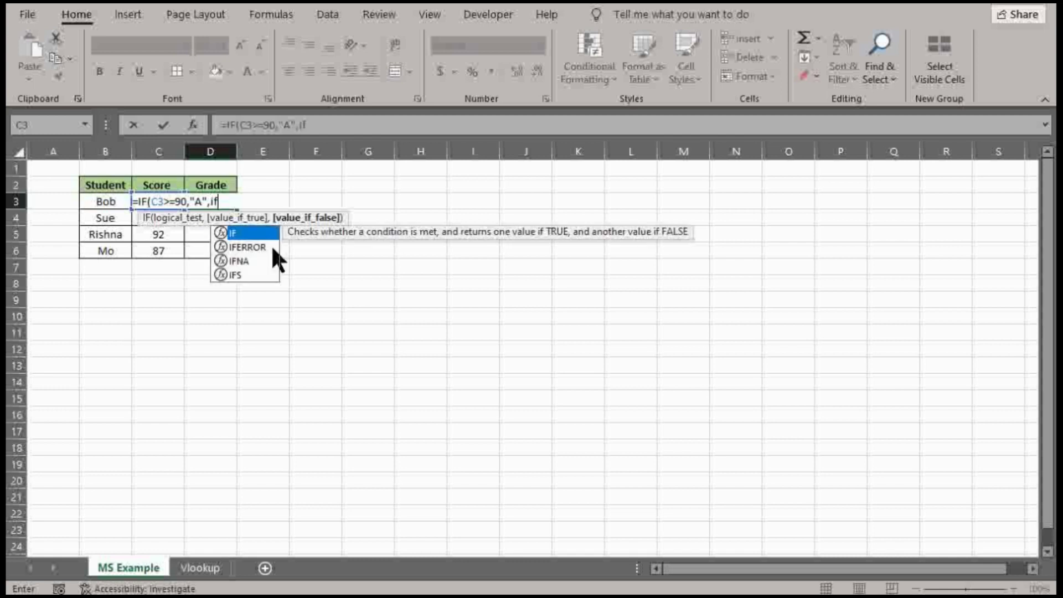
type("(")
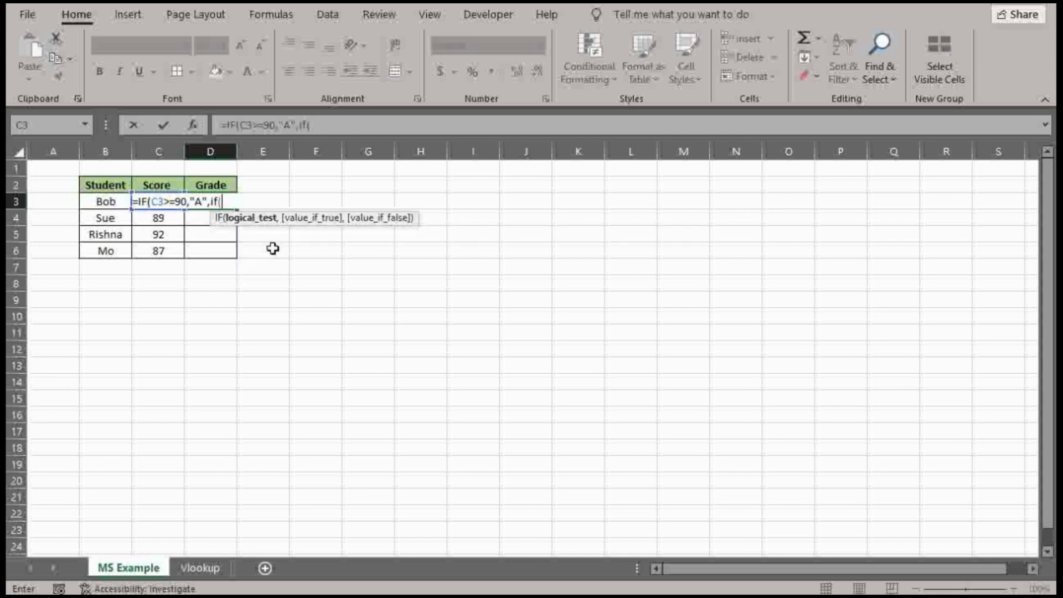
key("Left")
type(">=80,\"B")
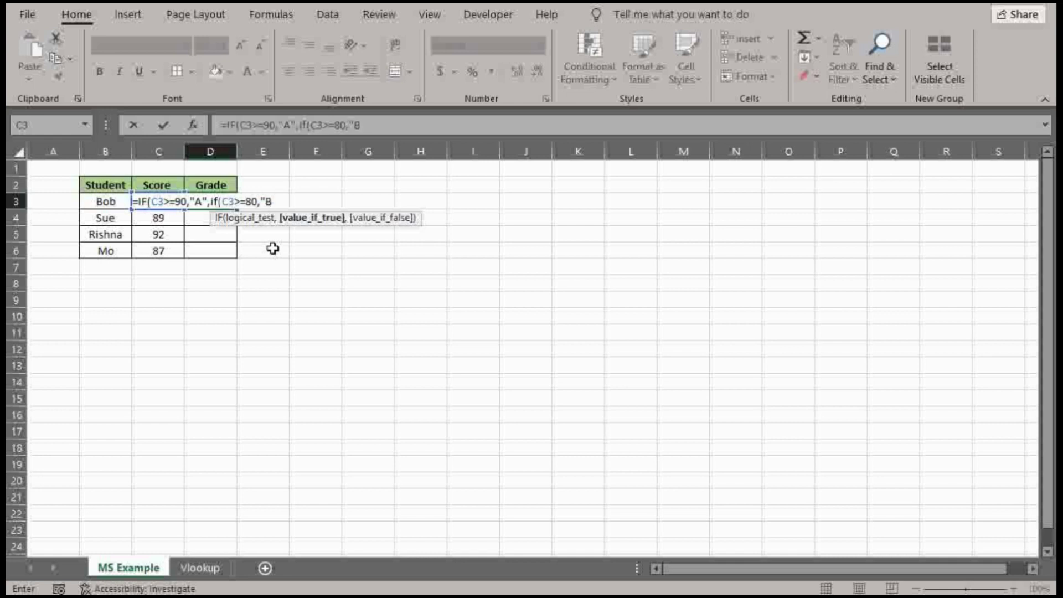
type("\",")
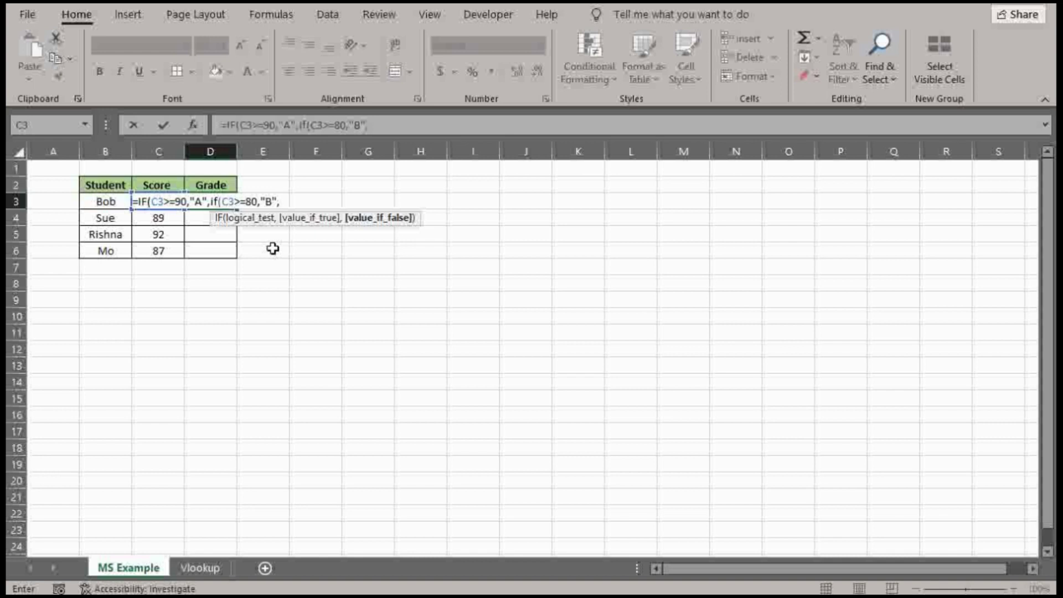
Add the C3>=70 "C" and C3>=60 "D" conditions with "F" fallback, close and commit D3.
type("if(")
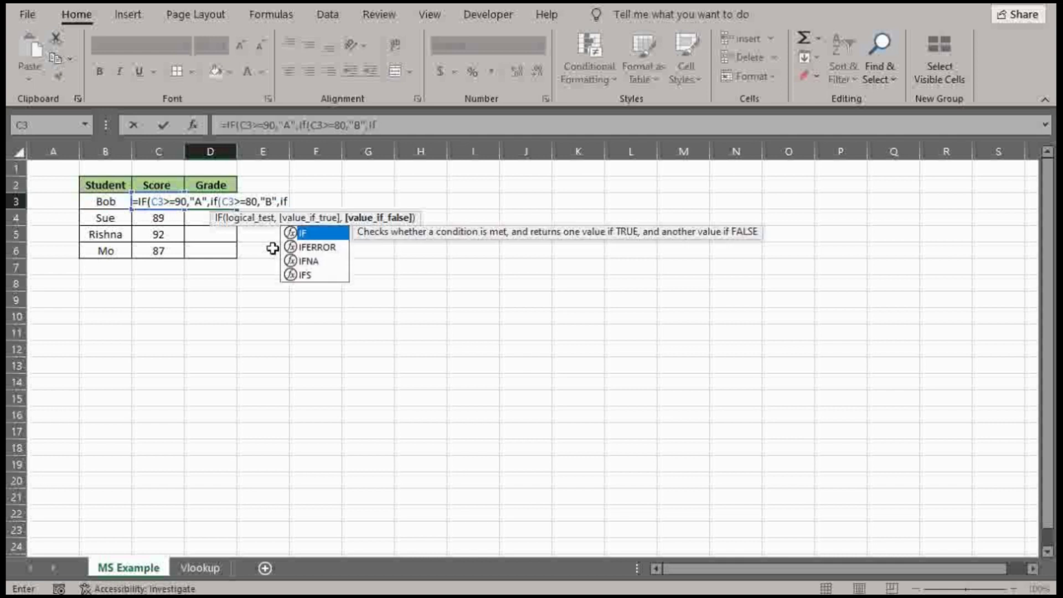
type("C3>")
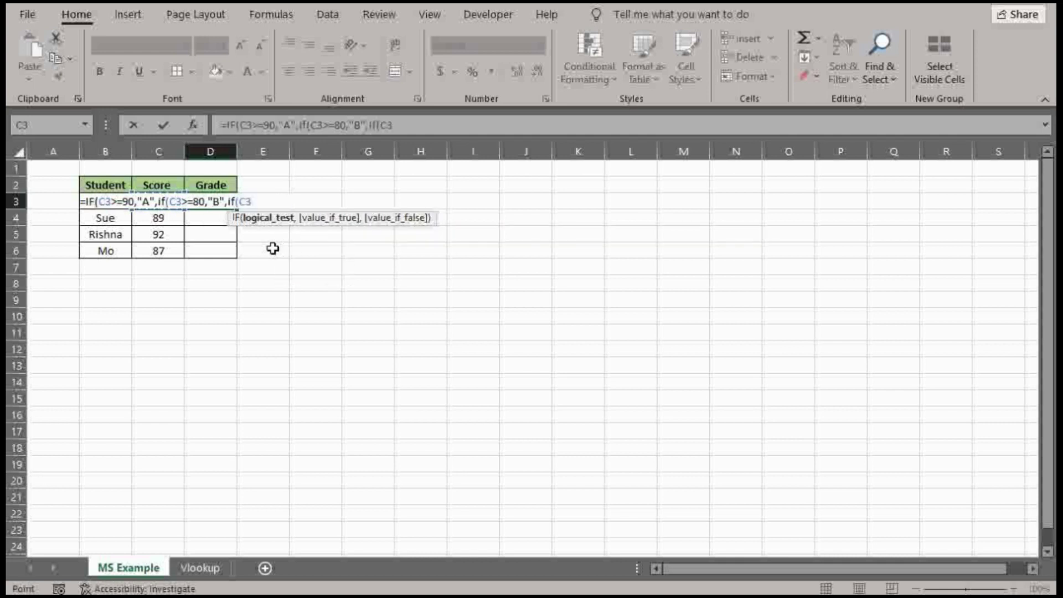
type("=70,\"C\",")
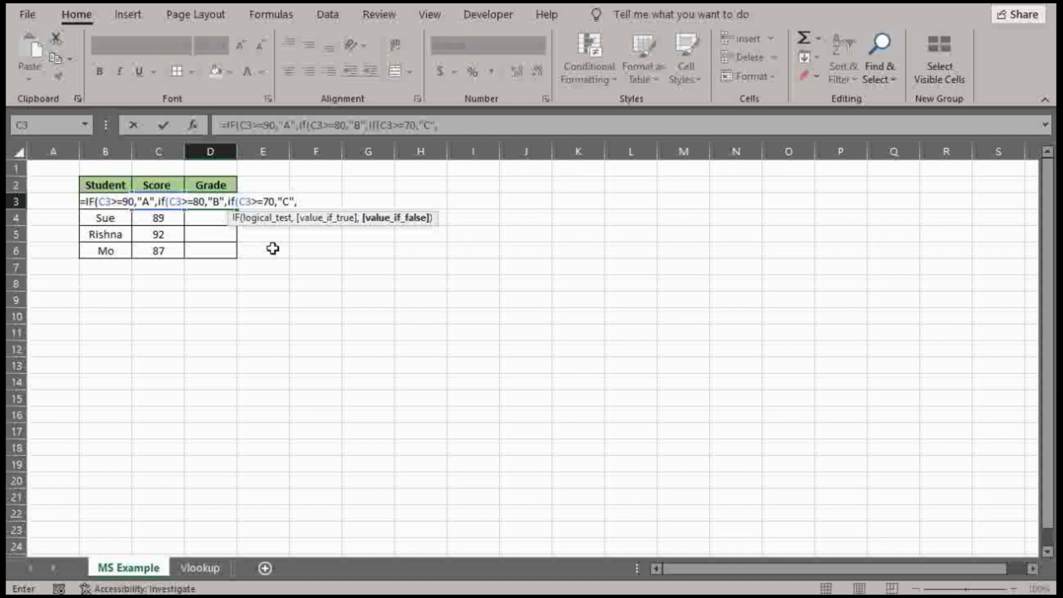
type("if(")
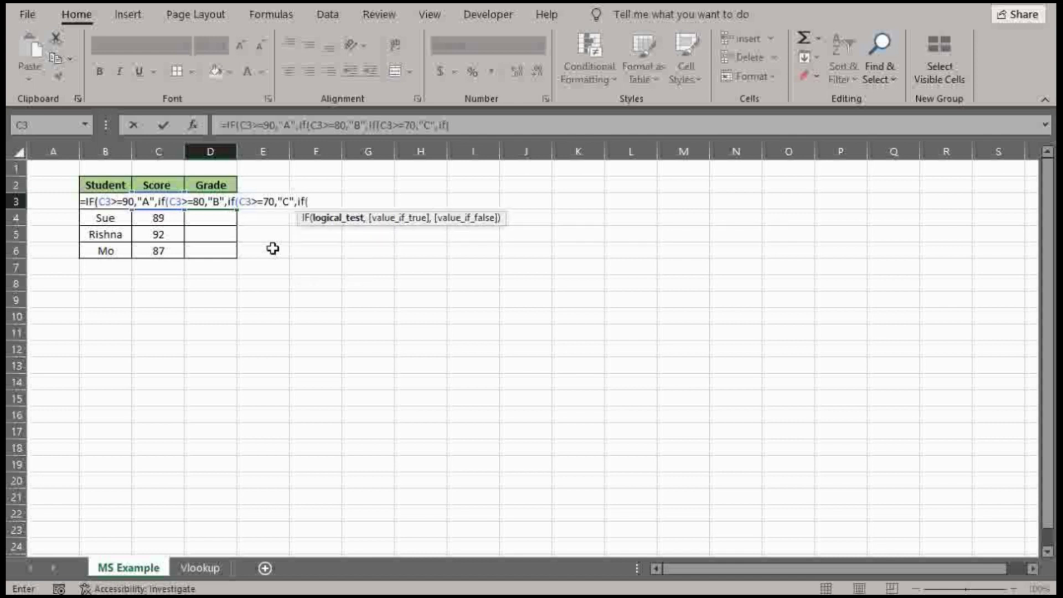
type("C3>=60")
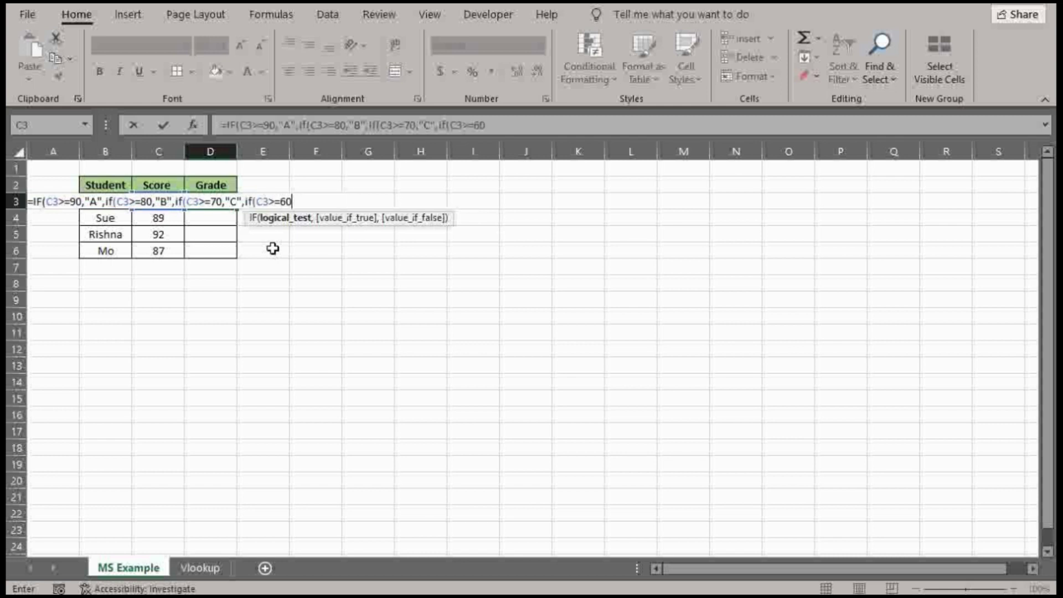
type(",\"")
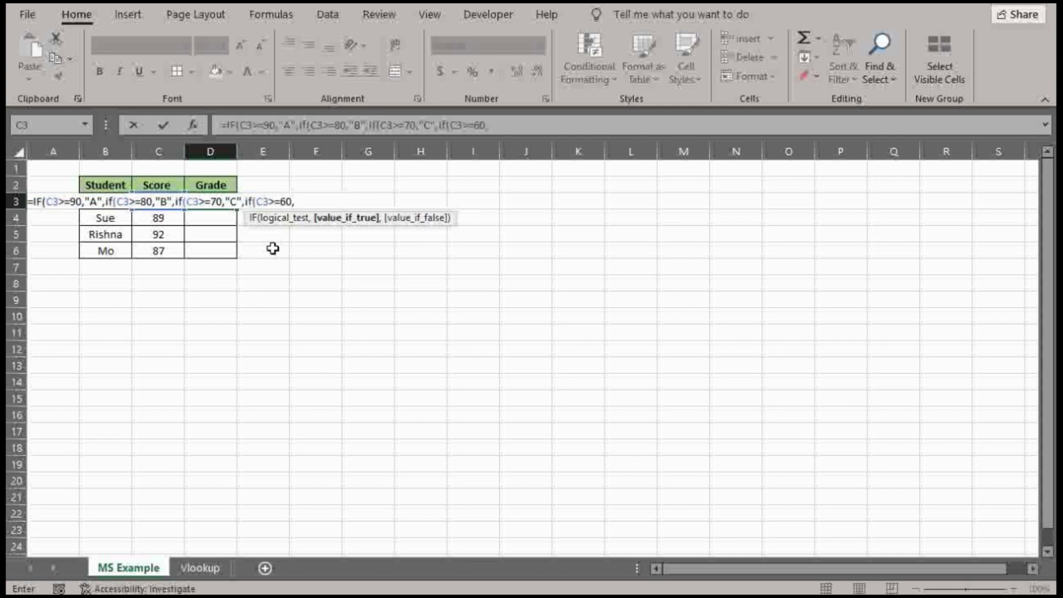
type("D\",")
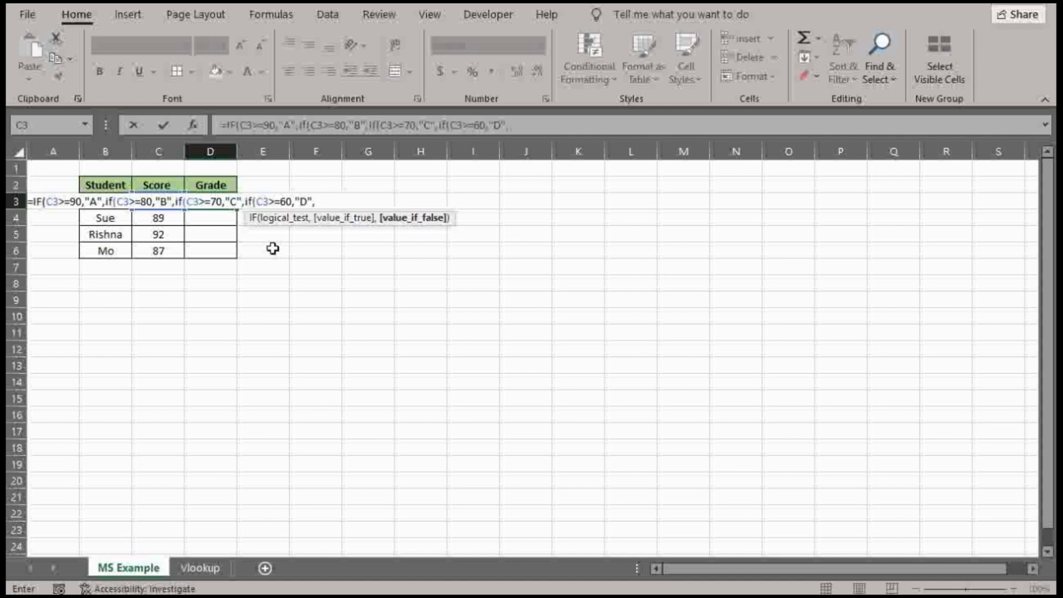
type("\"F\"")
type(")")
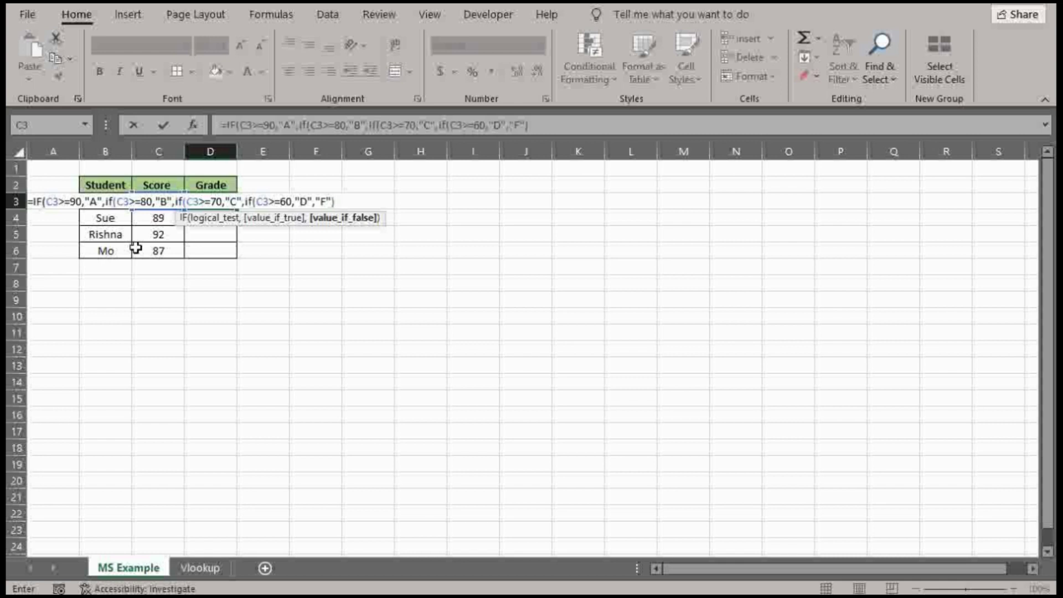
type(")")
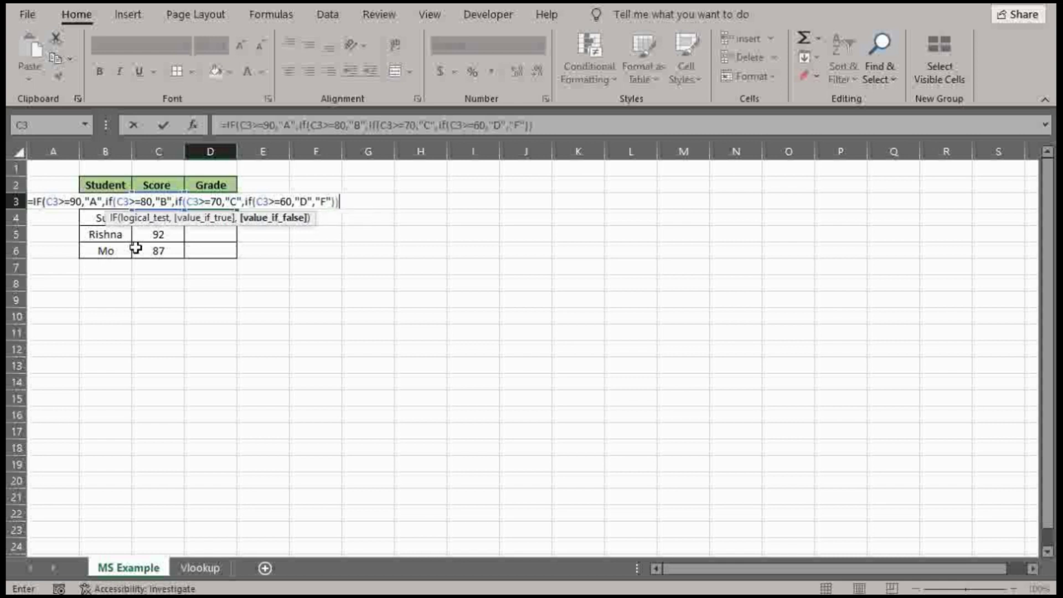
type("))")
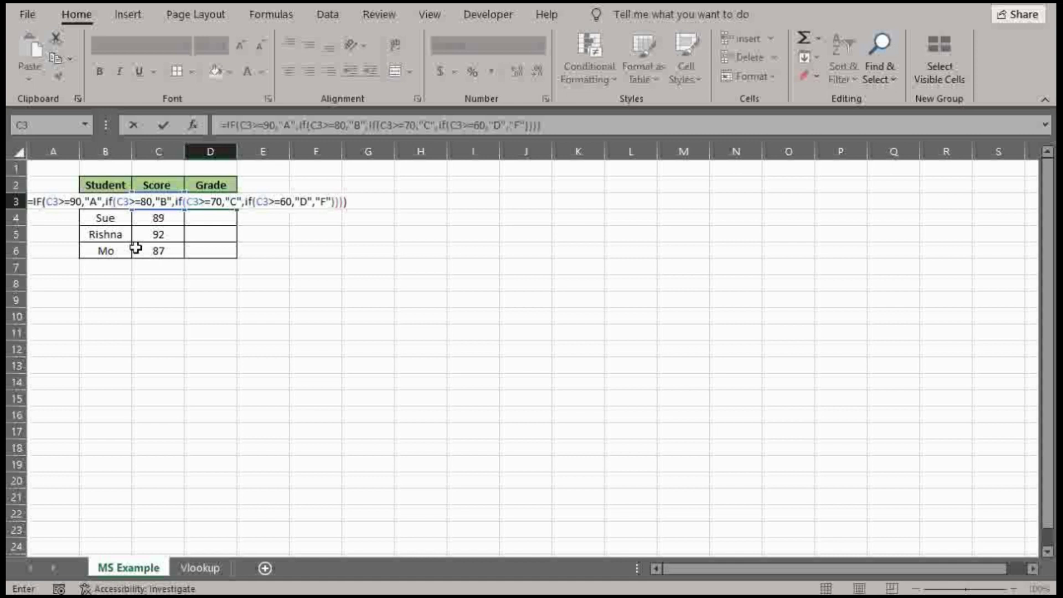
key("Return")
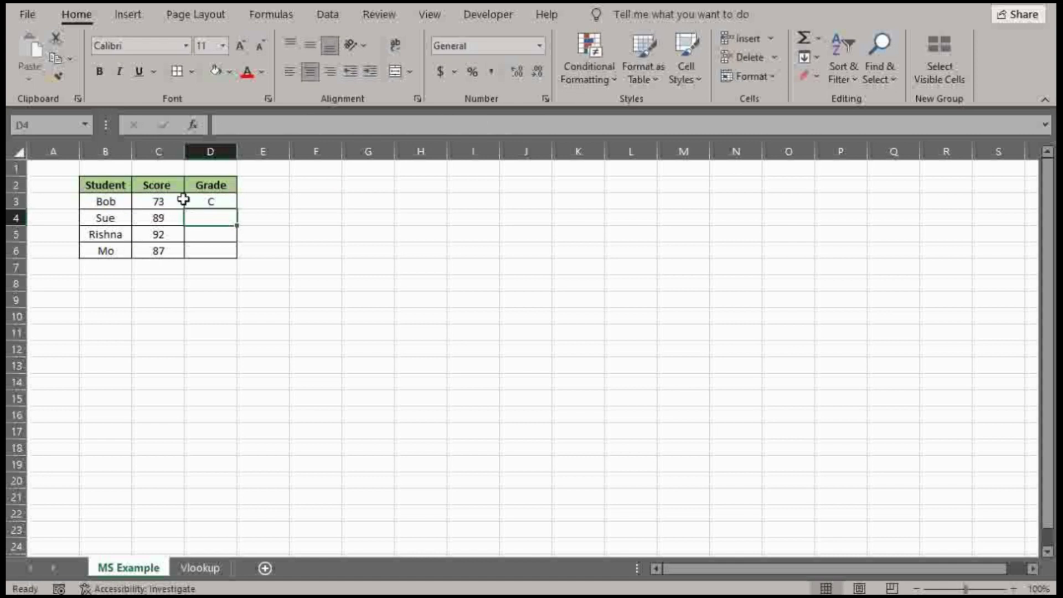
Copy D3's grade formula down to D6 and check the third student's copied formula.
left_click(224, 201)
double_click(237, 211)
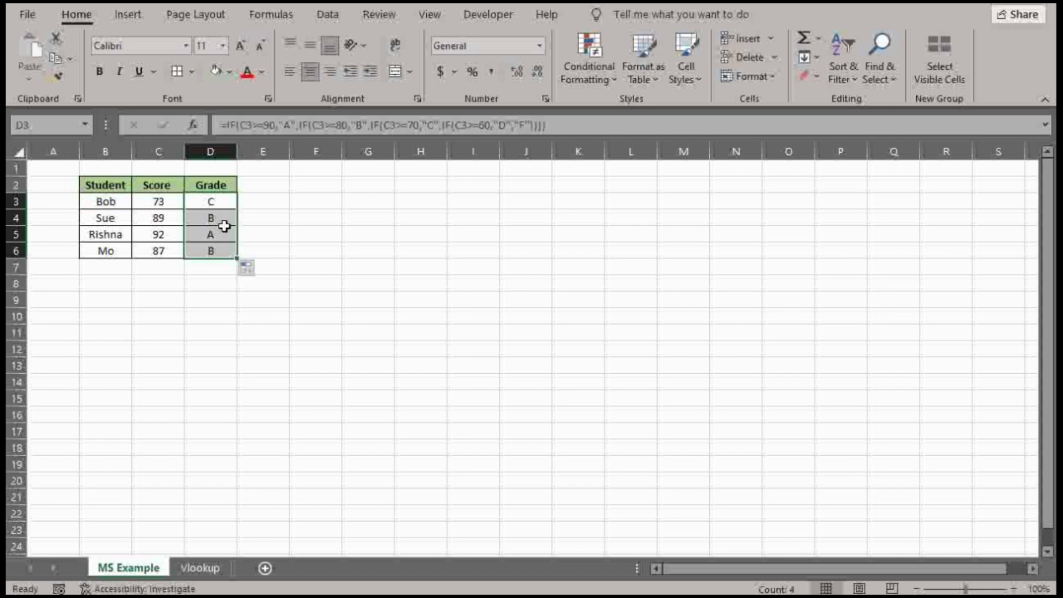
left_click(218, 233)
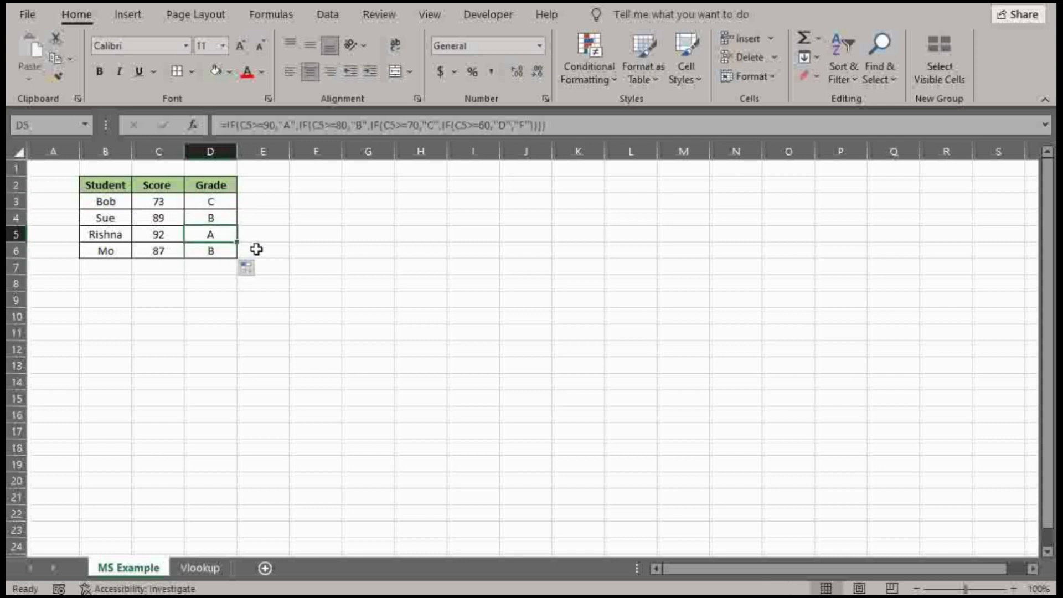
left_click(286, 235)
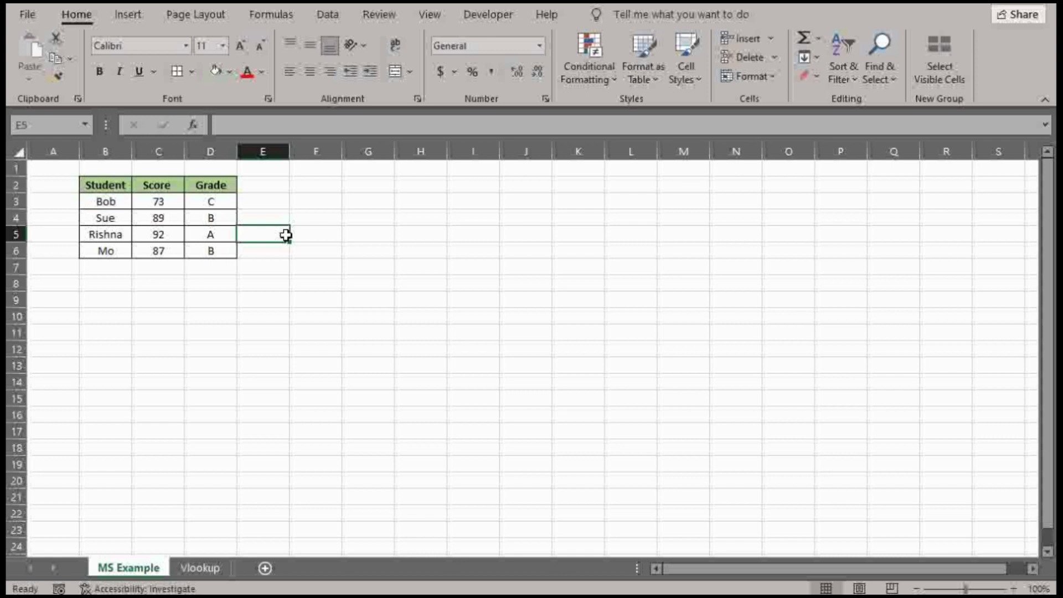
key("Left")
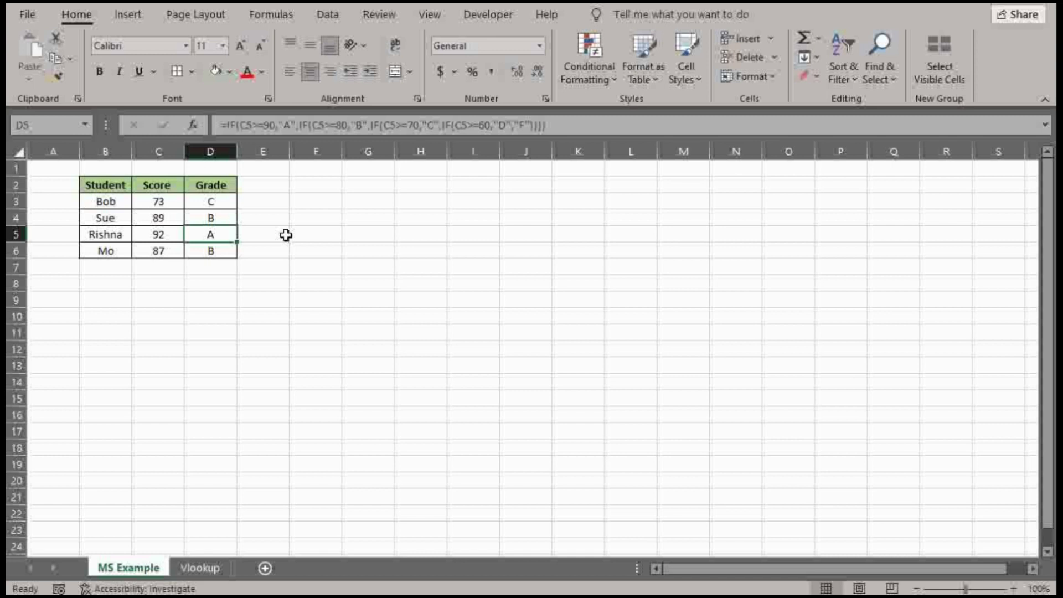
Switch to the Vlookup sheet, highlight the G:H and K:L lookup tables, and select D2.
key("ctrl+Page_Down")
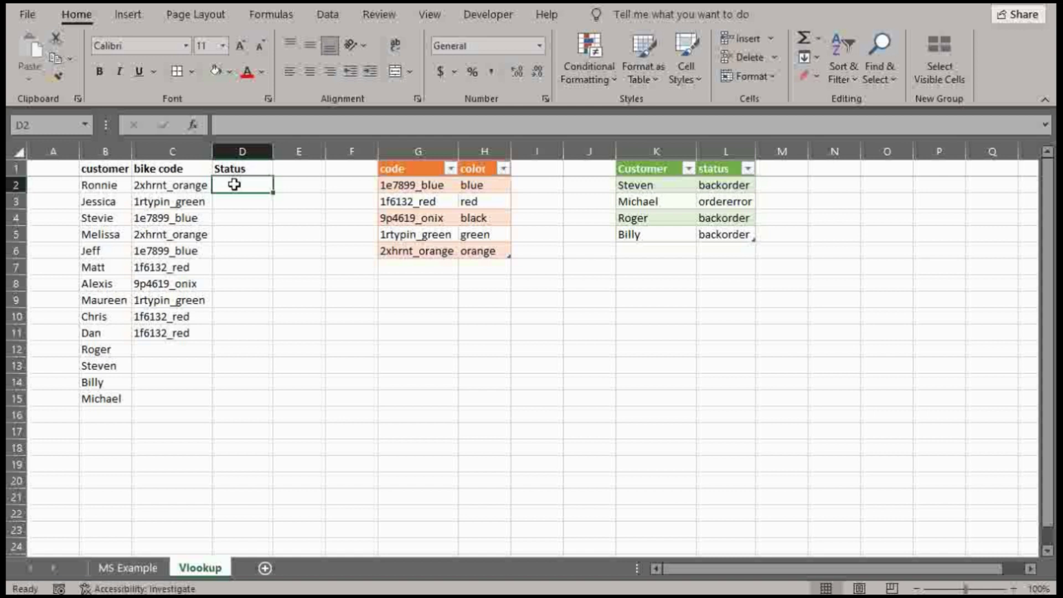
left_click(431, 146)
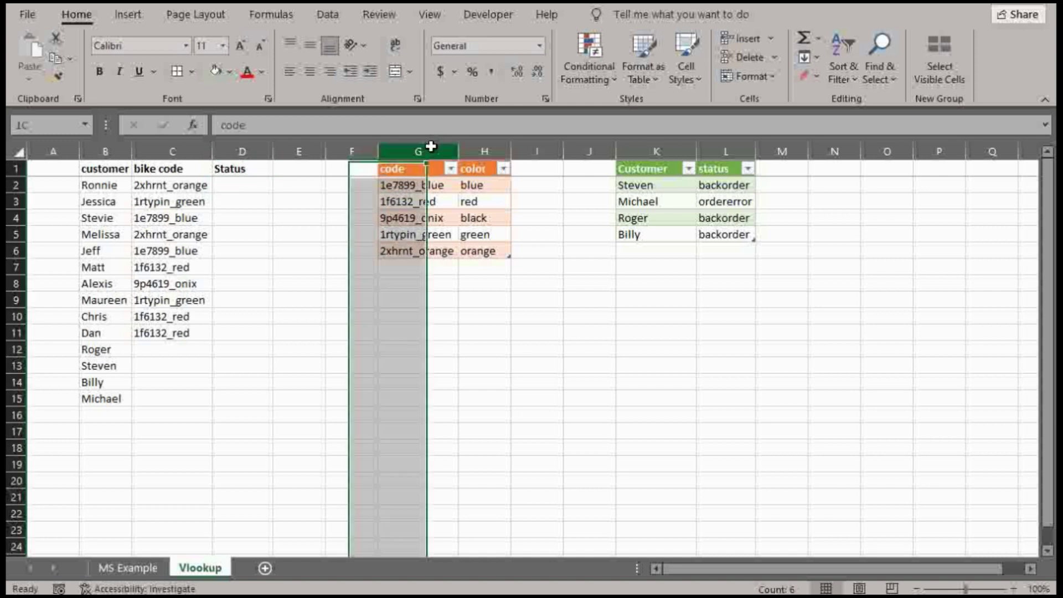
left_click_drag(431, 146, 484, 142)
left_click_drag(657, 146, 702, 151)
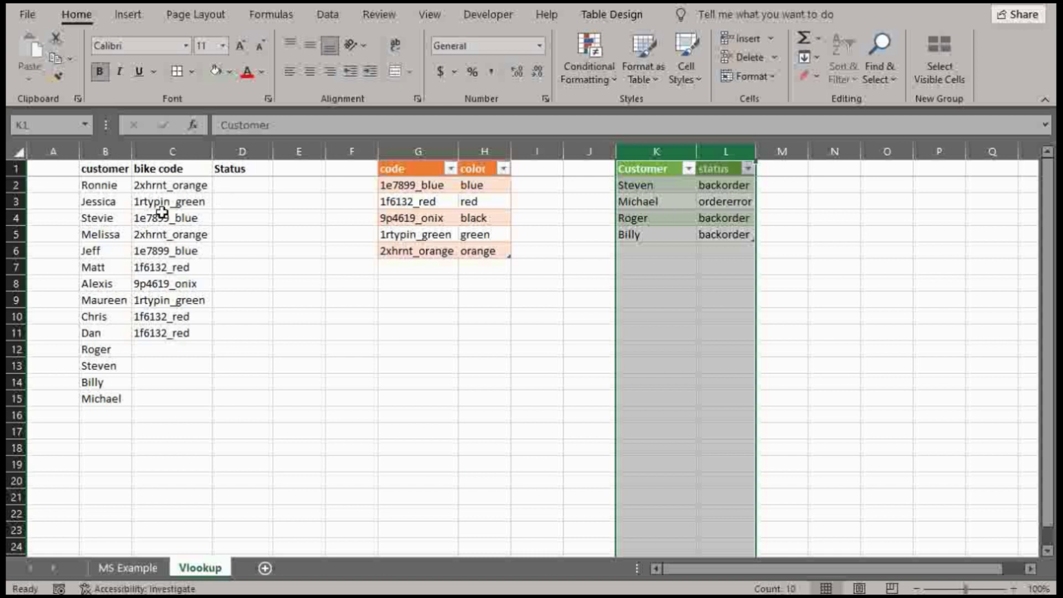
left_click(255, 183)
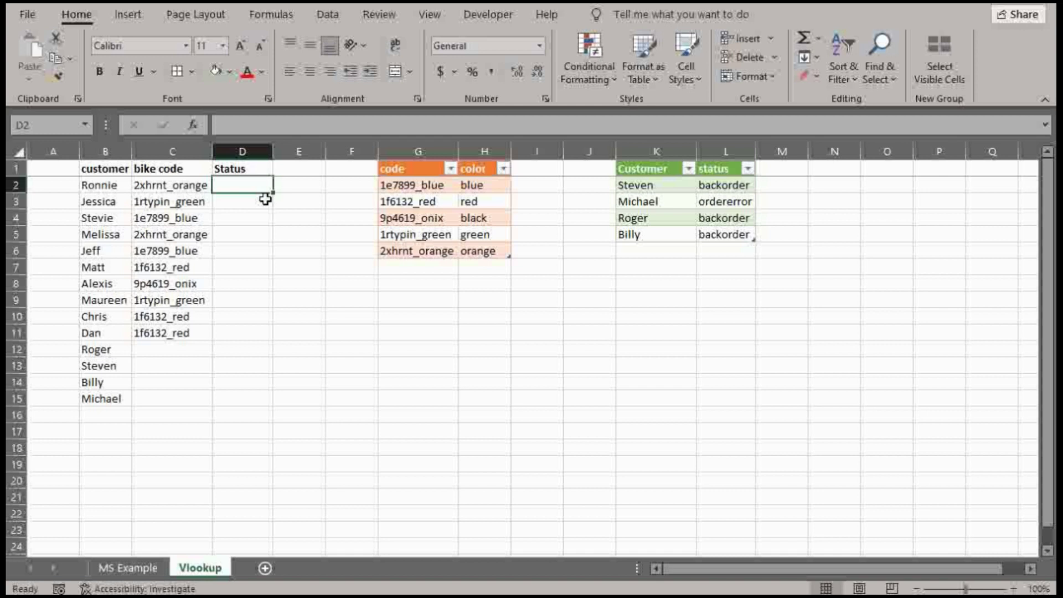
Enter =if(isna(VLOOKUP(C2,G:H,2,false)) in D2 as the missing-code test.
type("=if")
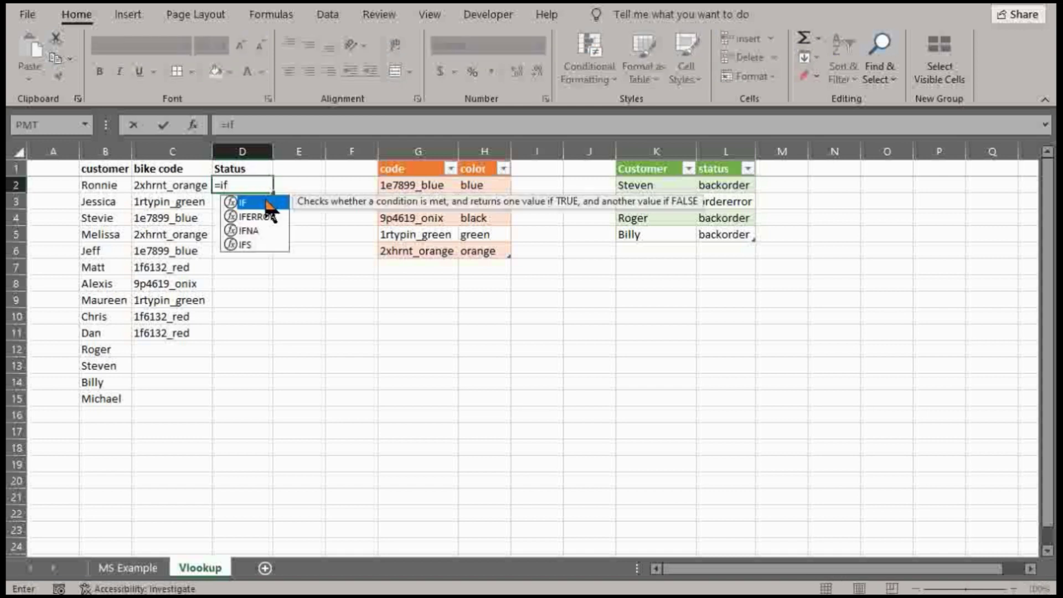
type("(")
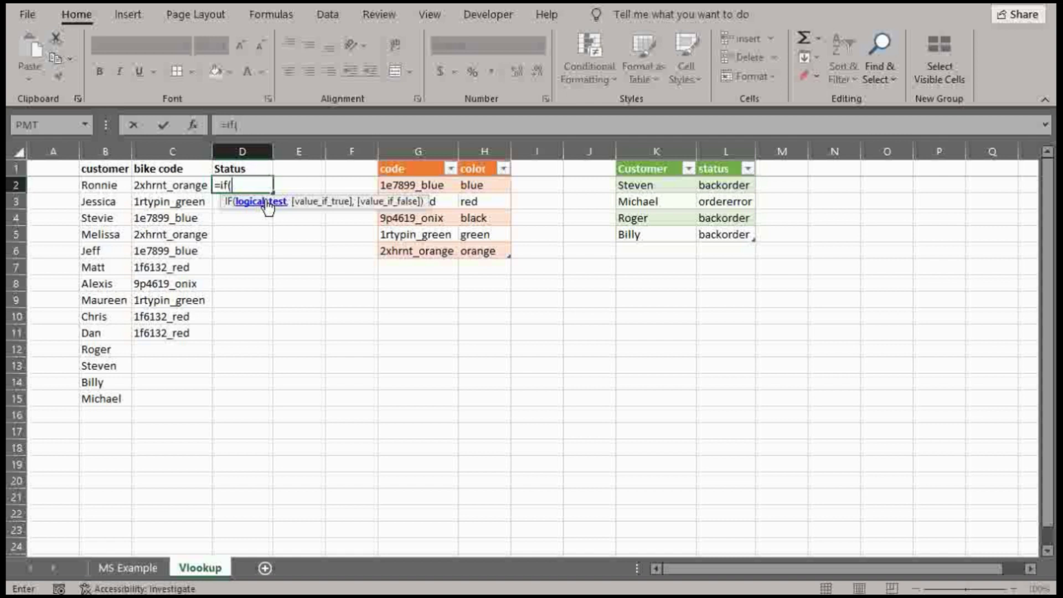
type("isna")
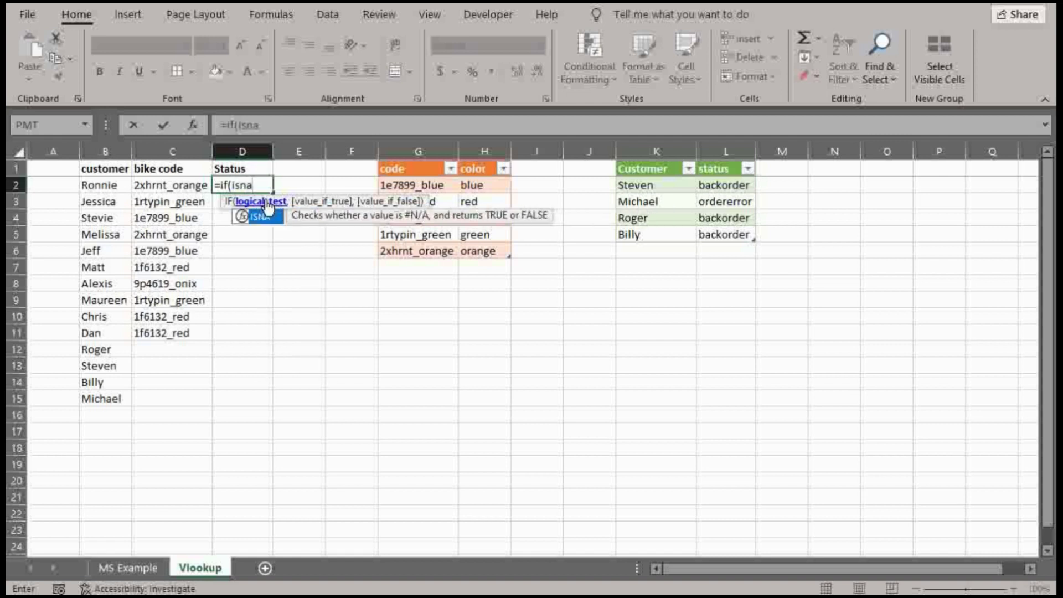
type("(")
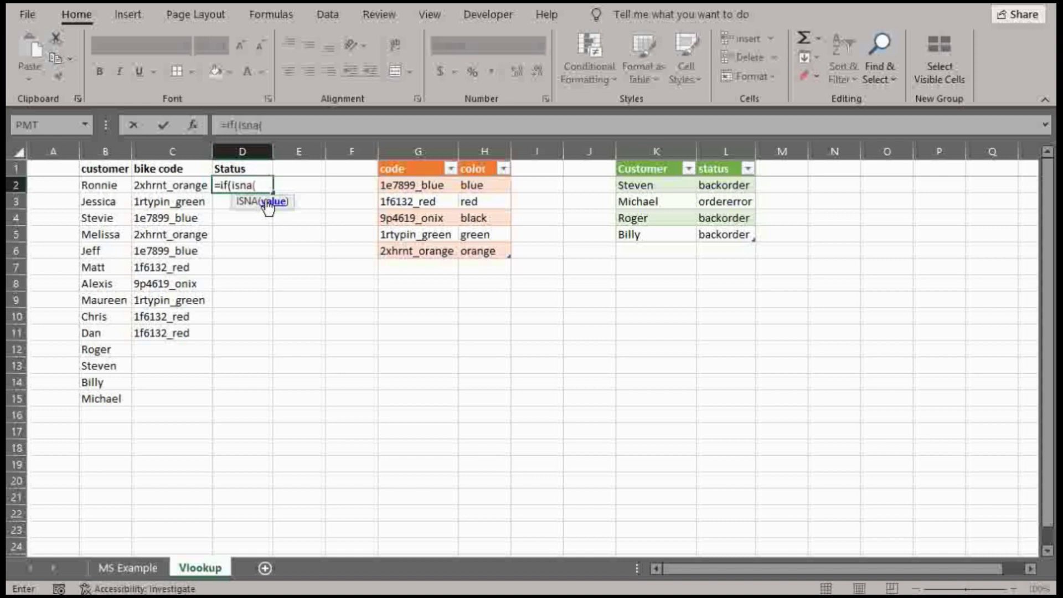
type("vloo")
key("Tab")
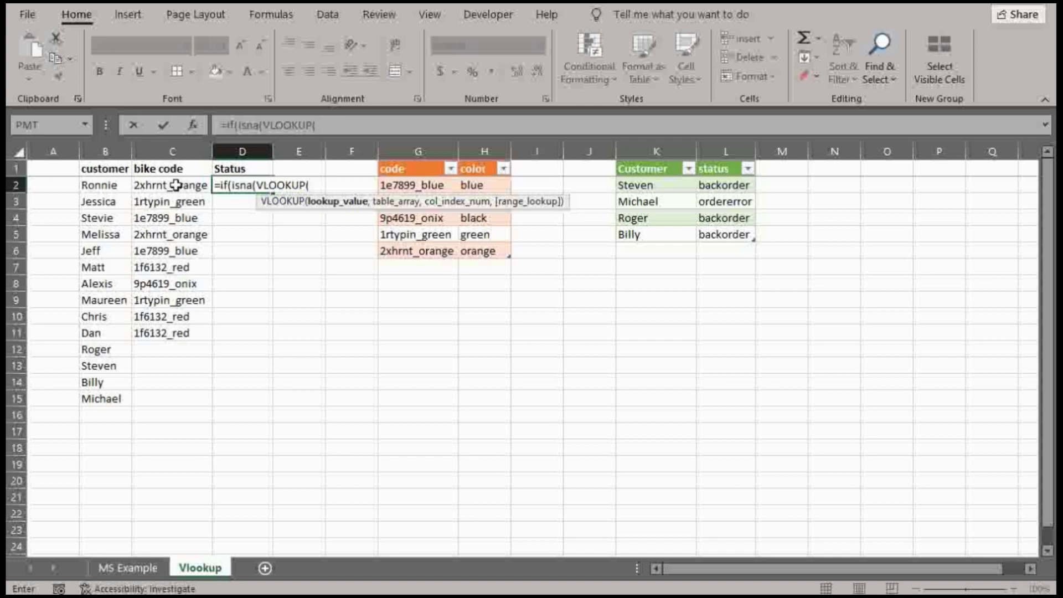
left_click(175, 185)
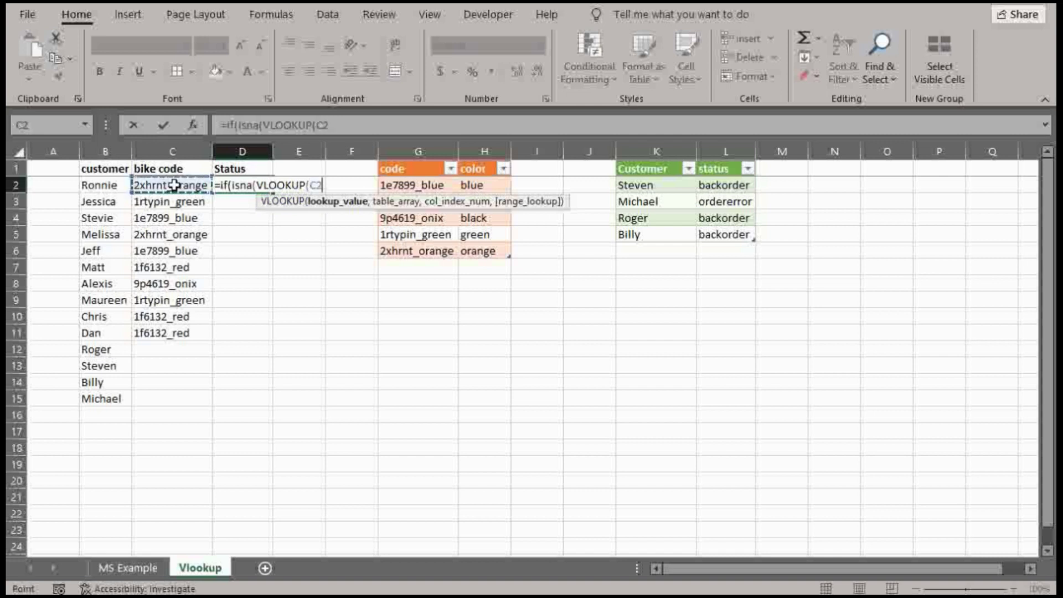
type(",")
left_click(421, 151)
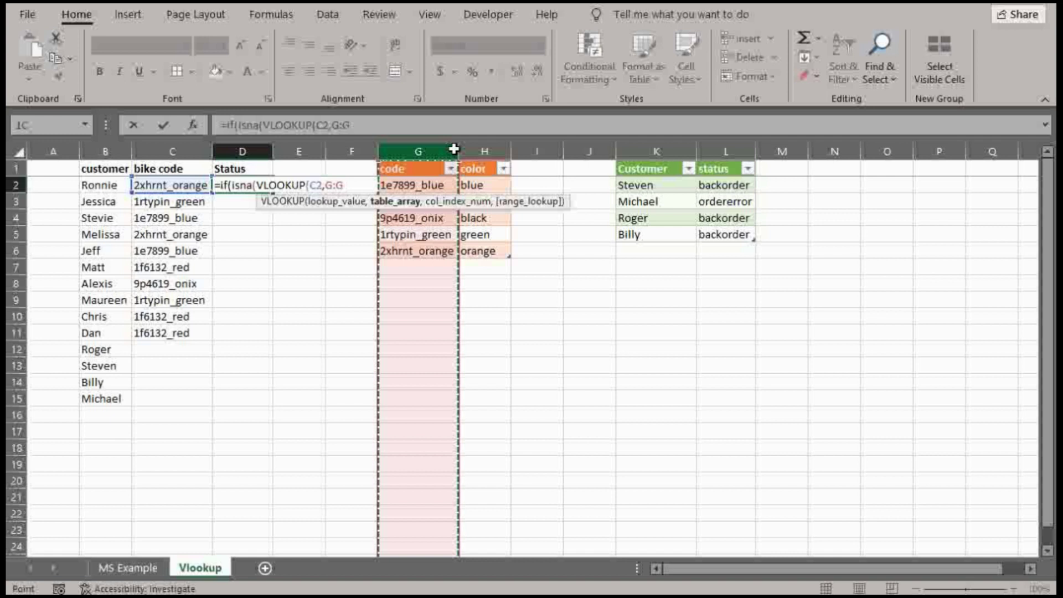
left_click_drag(454, 148, 476, 143)
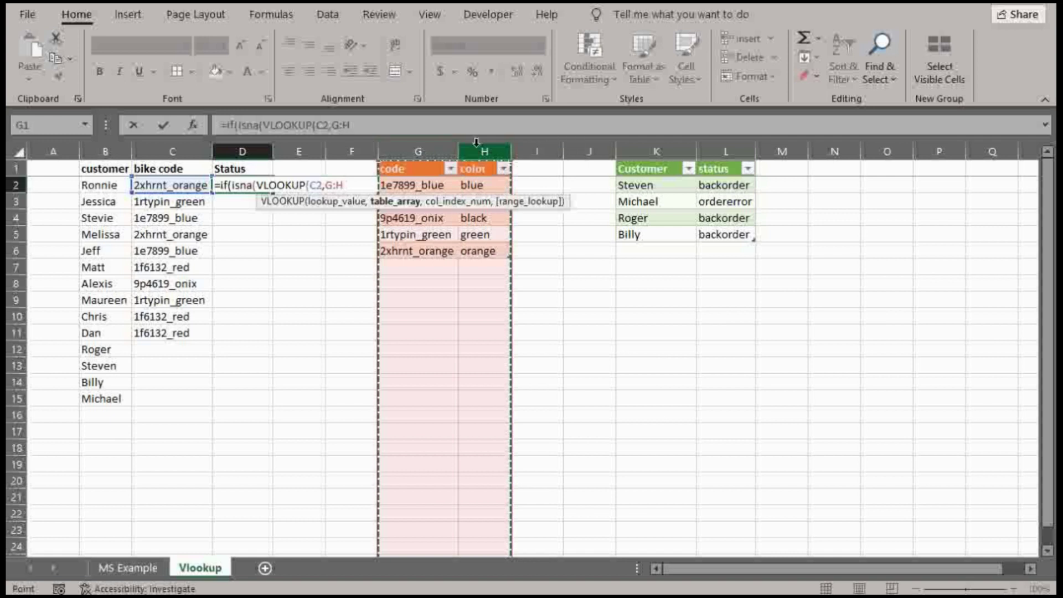
type(",")
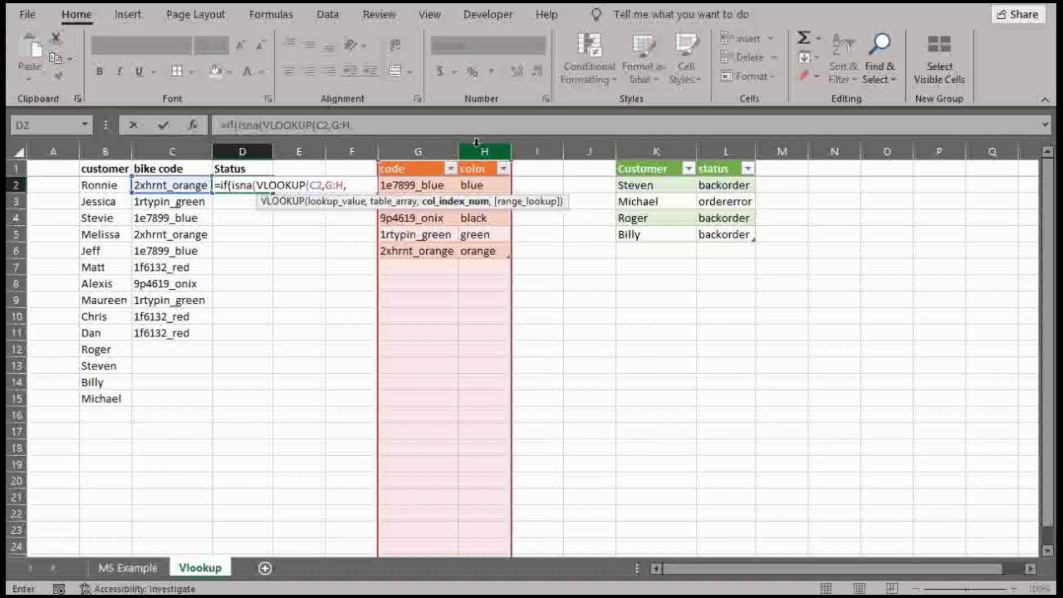
type("2,")
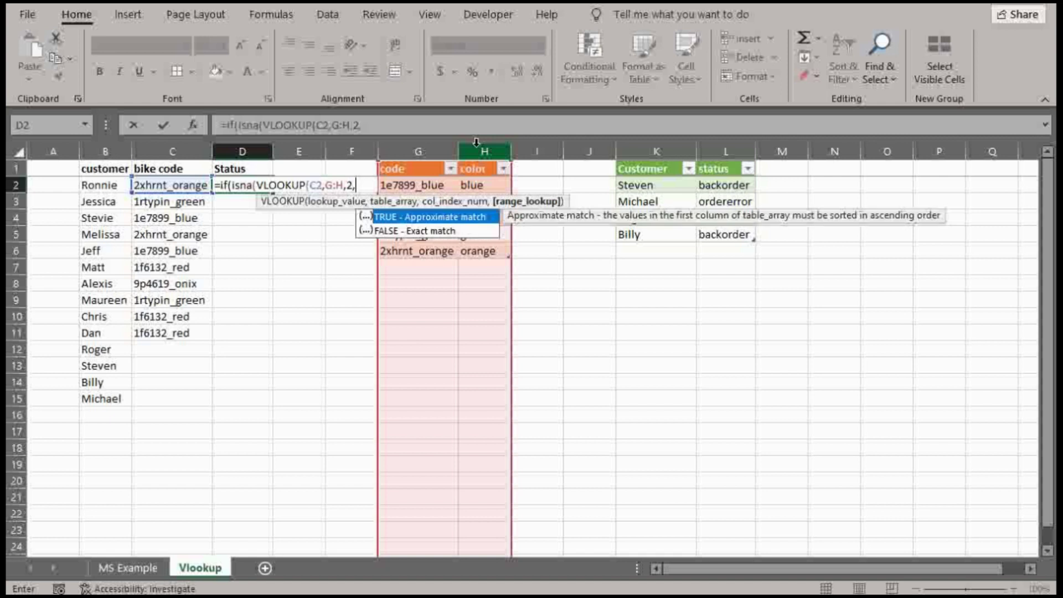
type("false)")
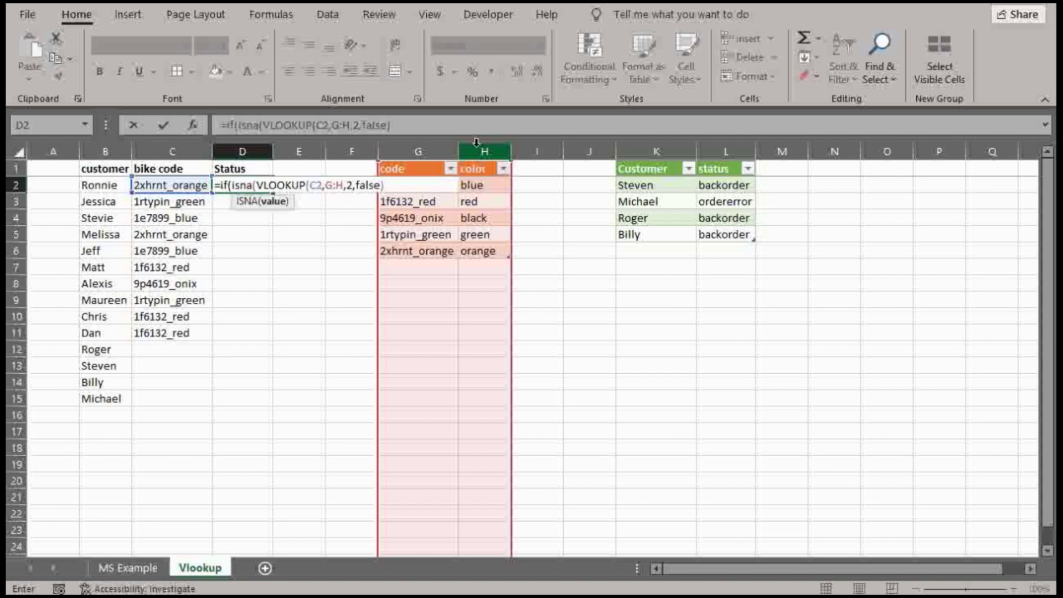
type(")")
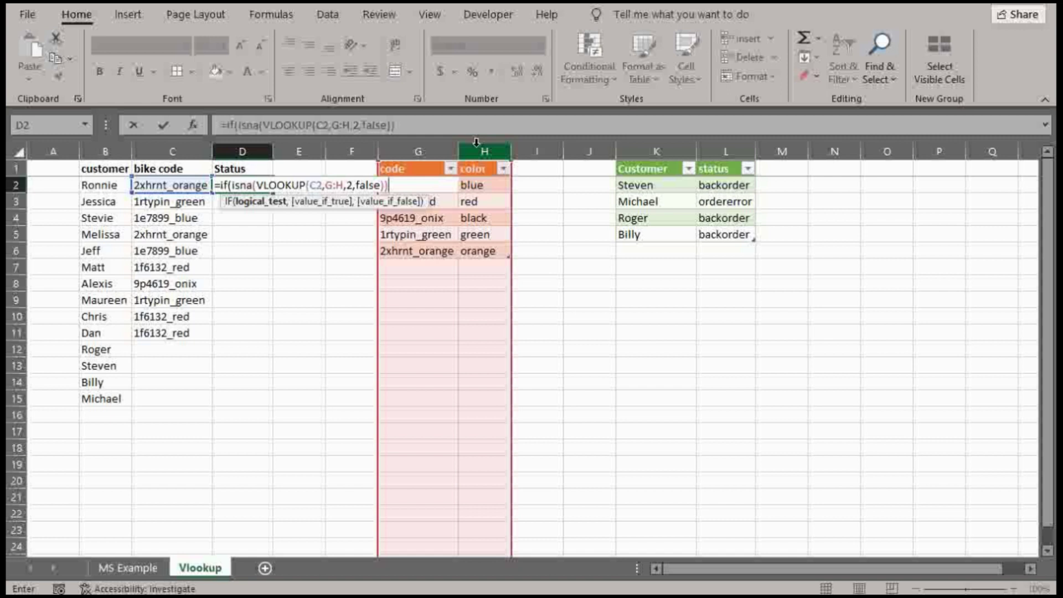
Add a second IF containing VLOOKUP(B2,K:L,2,false) to fetch the customer's status.
type(",if")
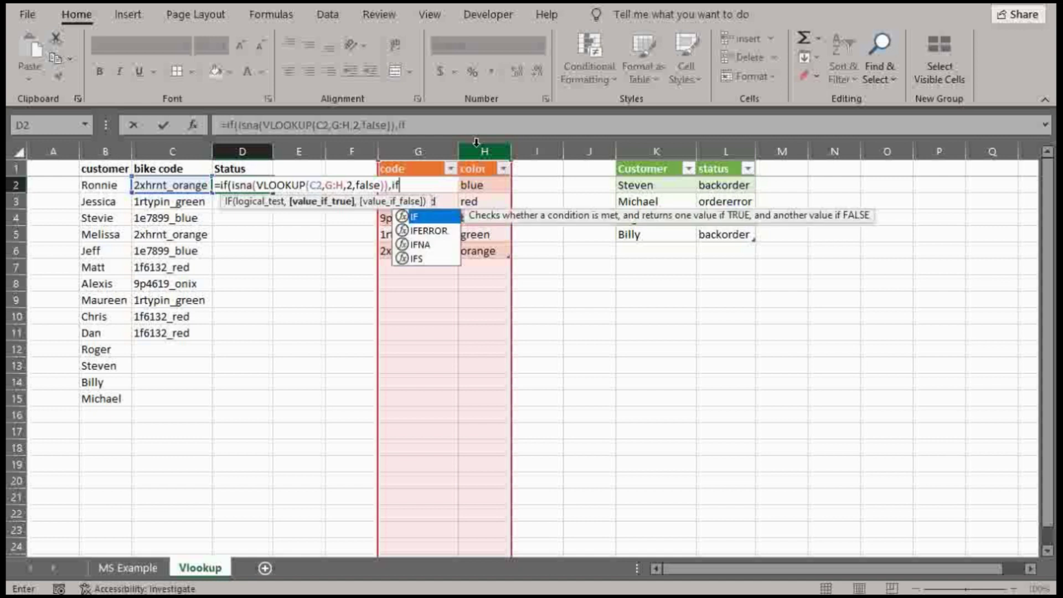
key("Tab")
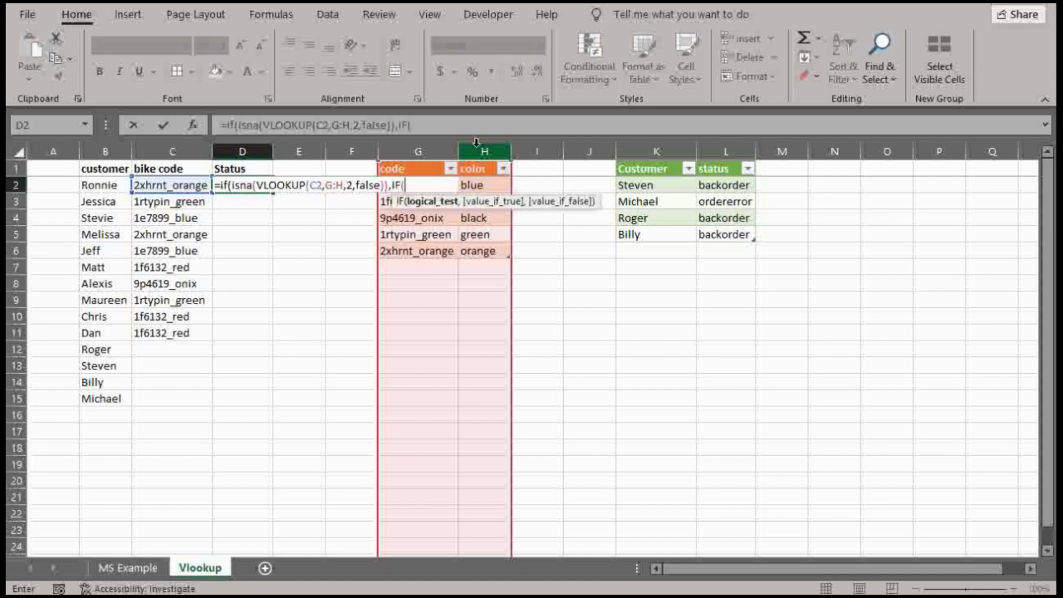
type("vlo")
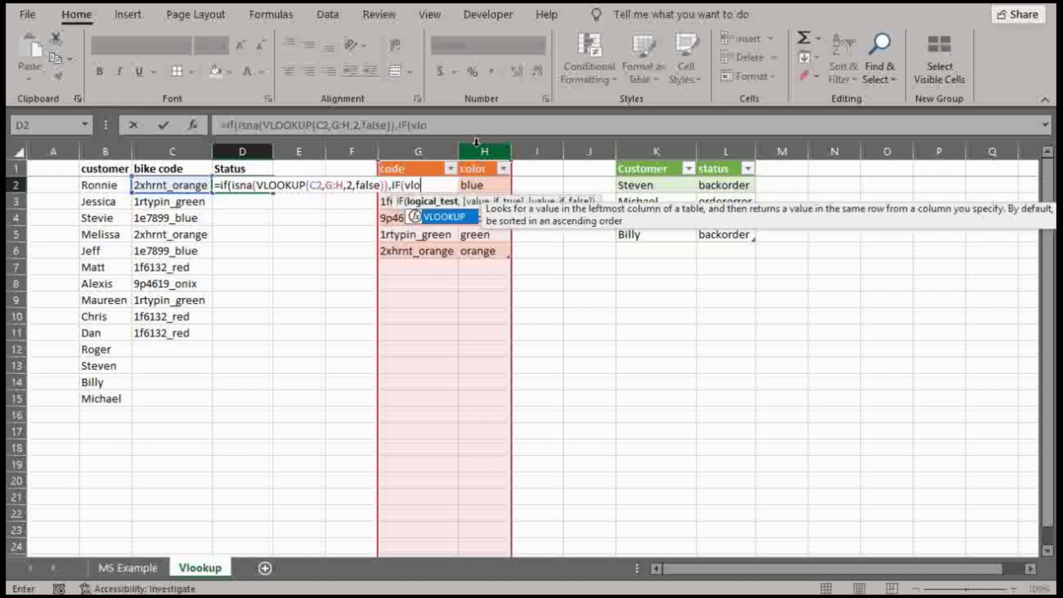
key("Tab")
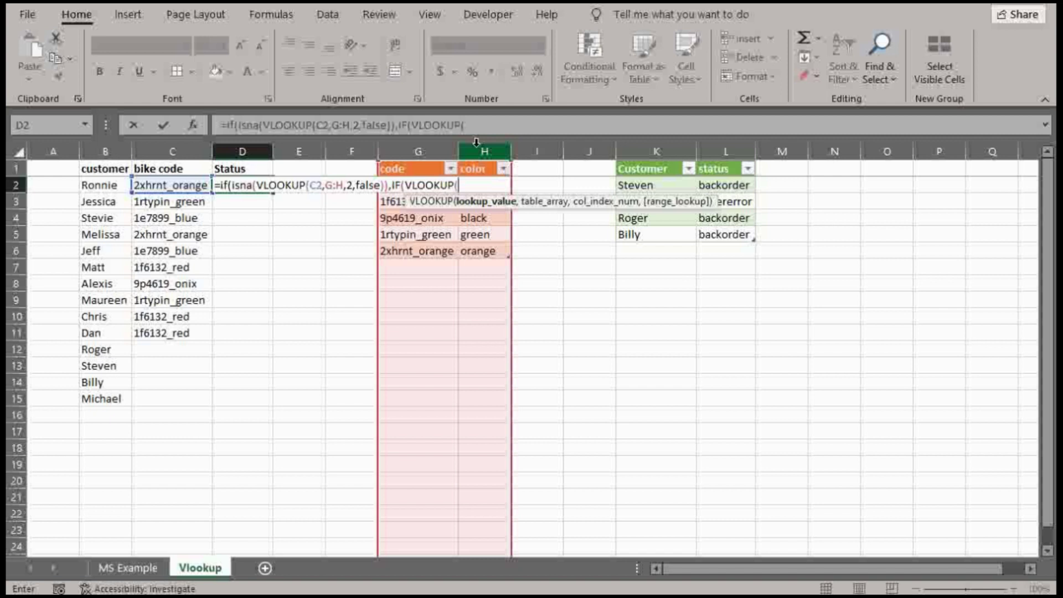
left_click(109, 184)
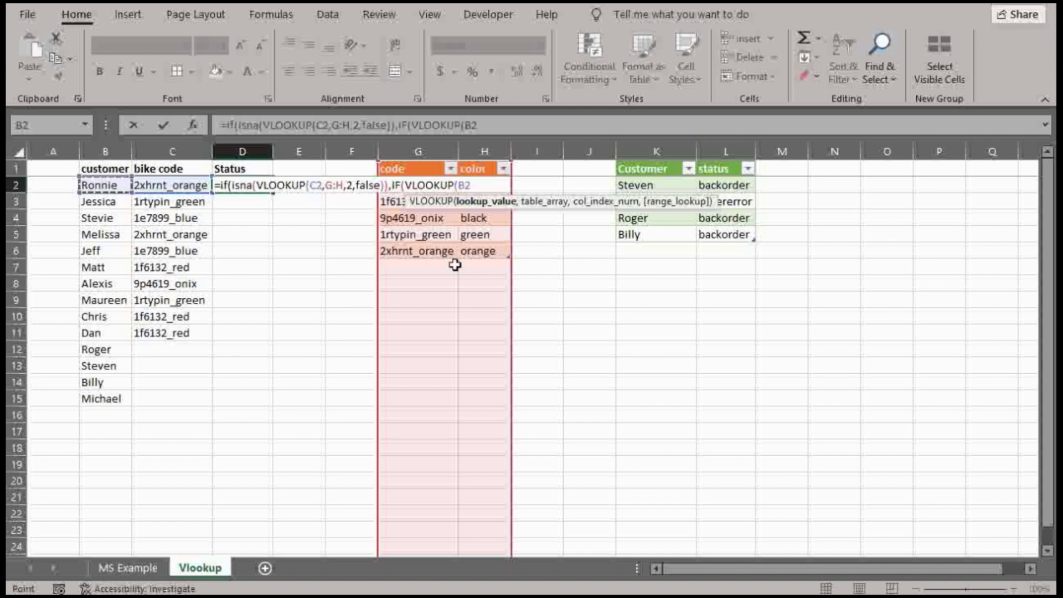
type(",")
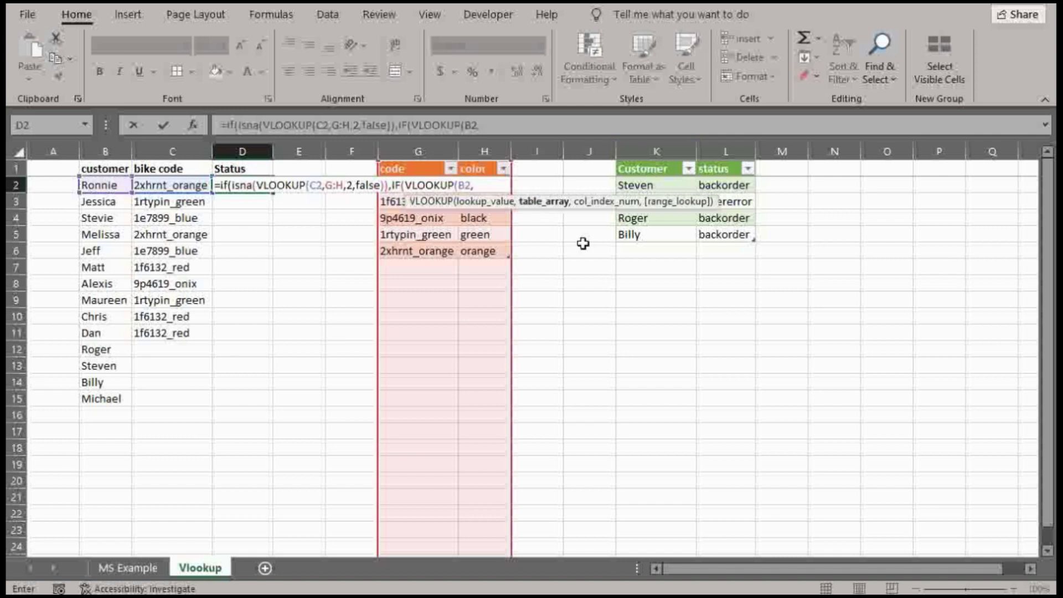
left_click_drag(659, 150, 722, 143)
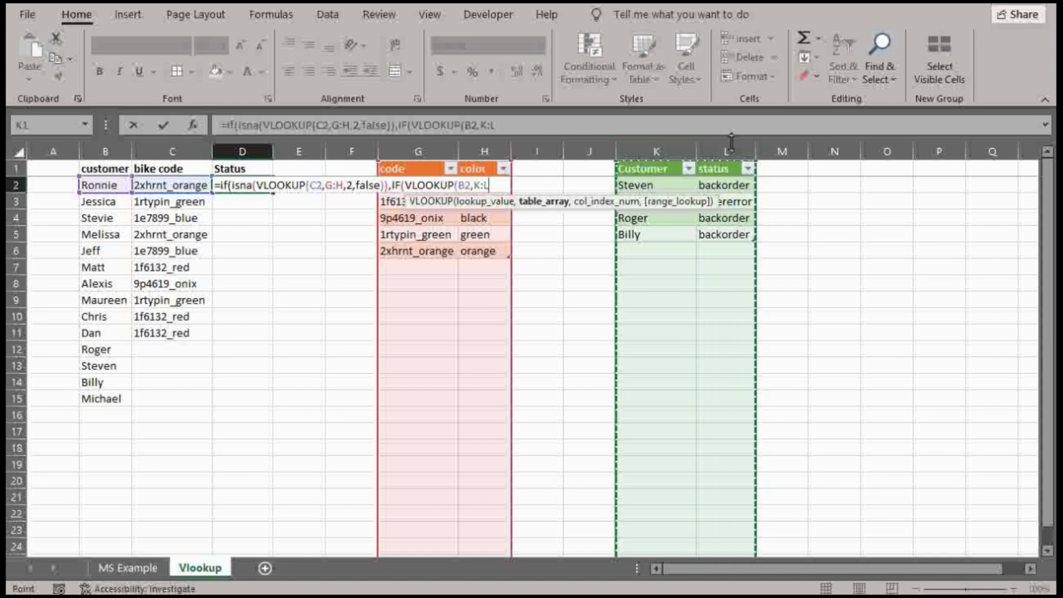
type(",")
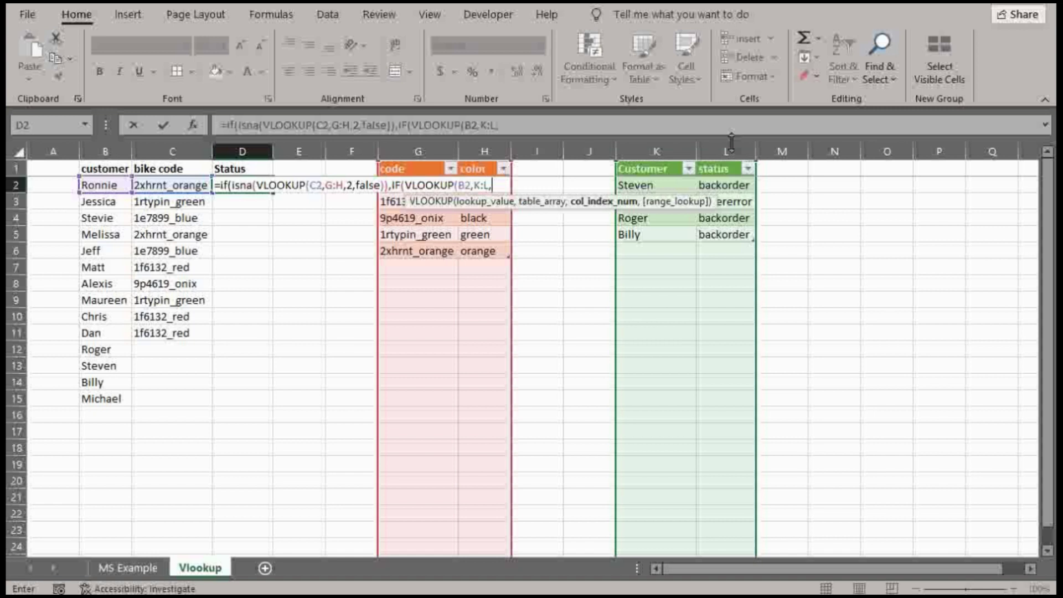
type("2,")
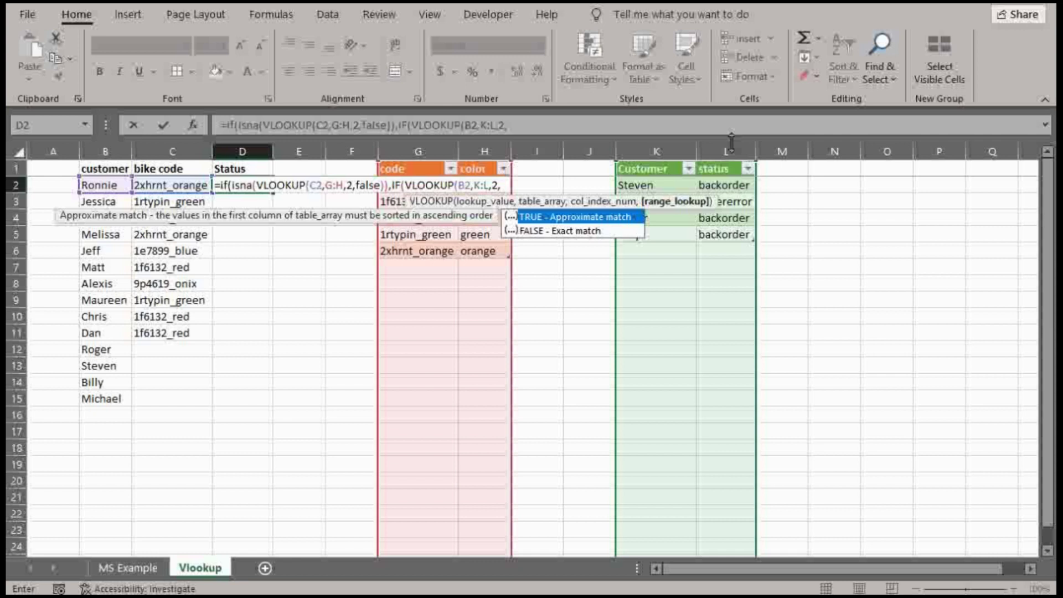
type("false)")
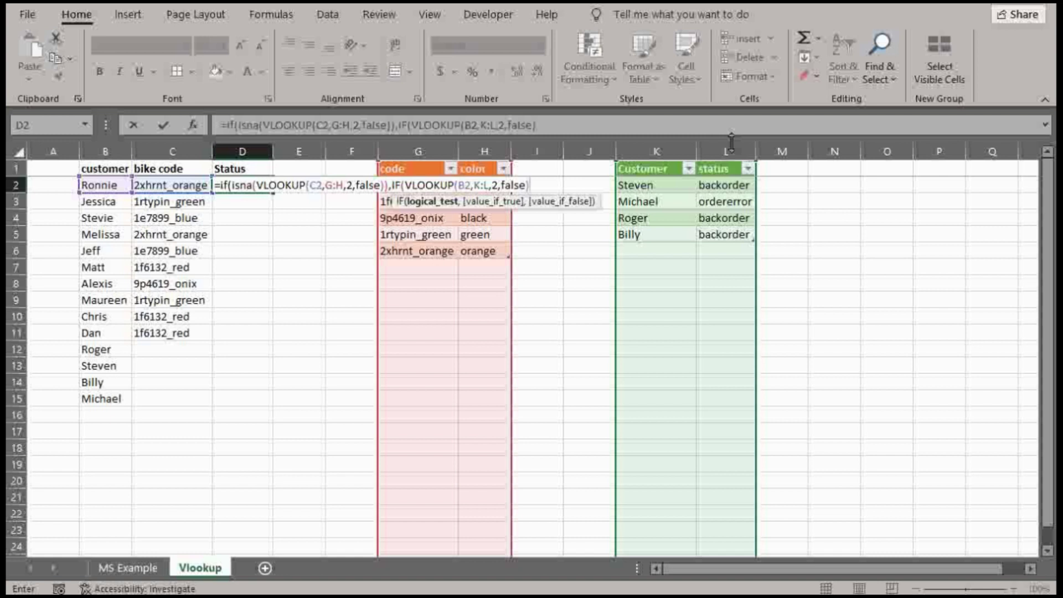
Compare that lookup to "backorder", returning "Not Ready" if so and "ERROR" otherwise.
type("=\"backorder ")
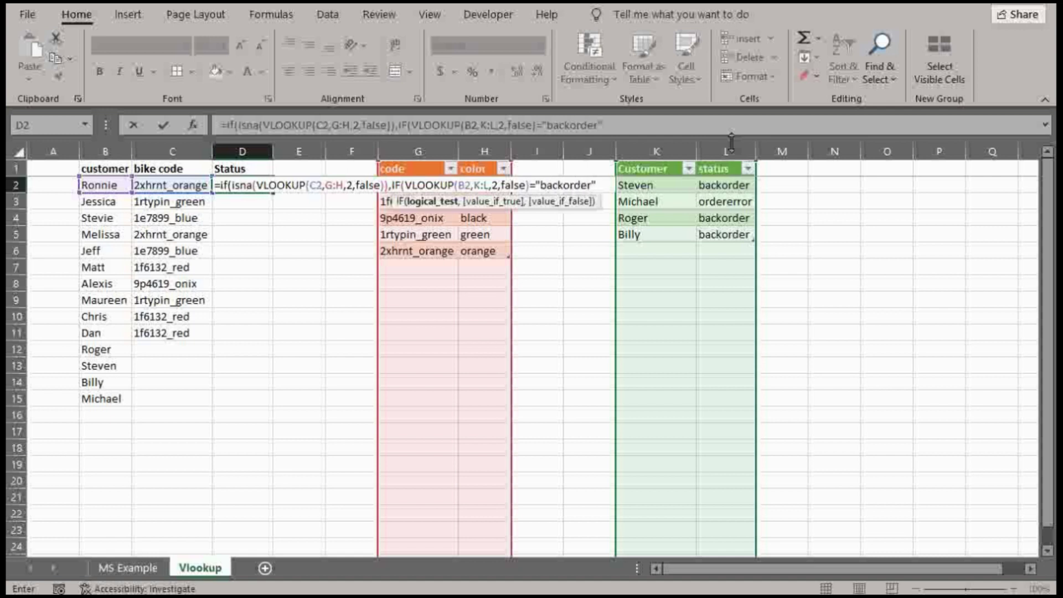
type("\",\"N")
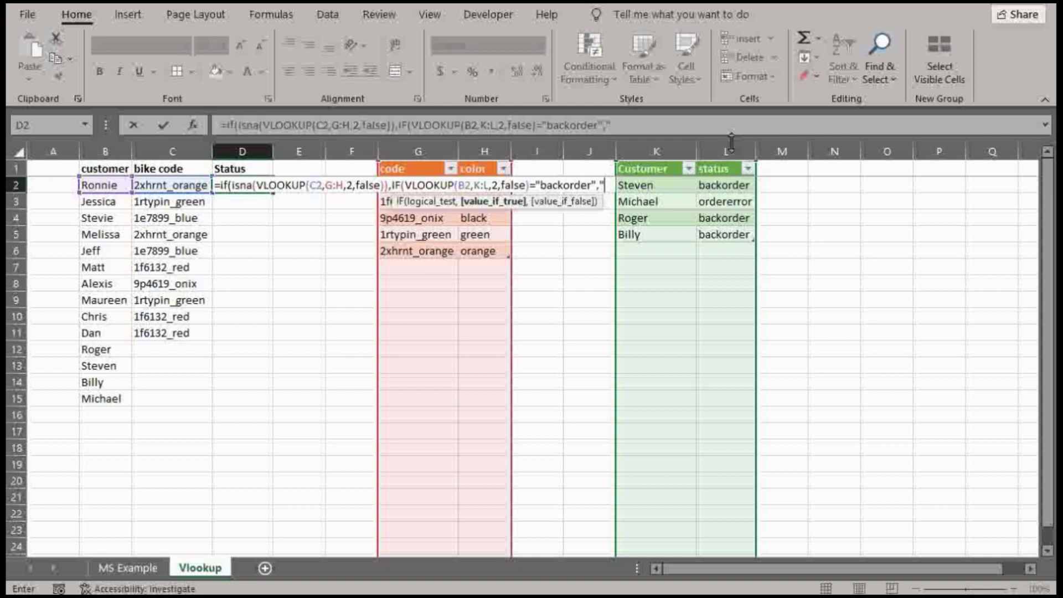
type("o")
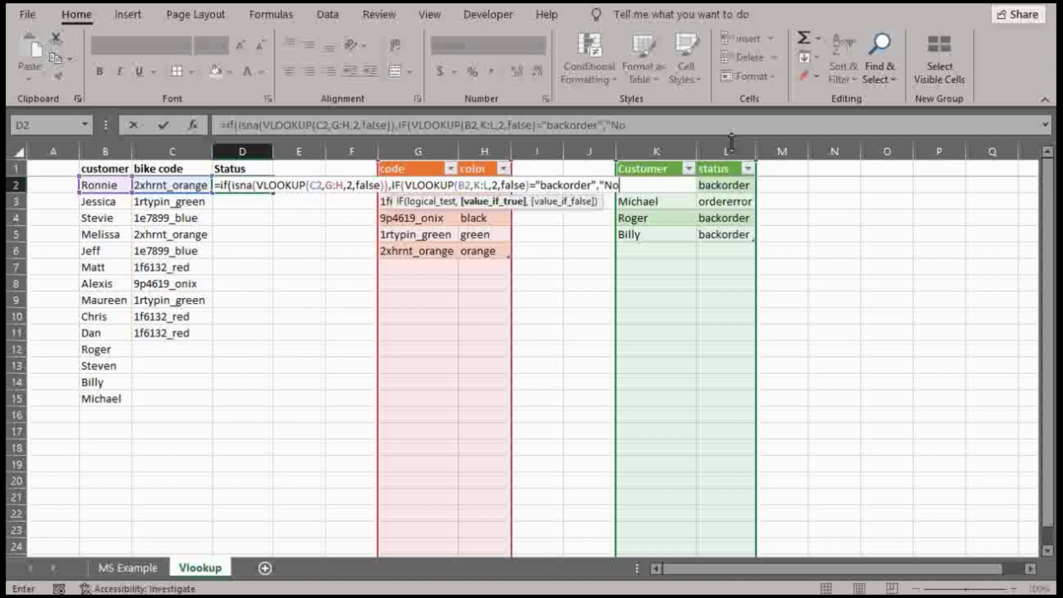
type("t Ready ")
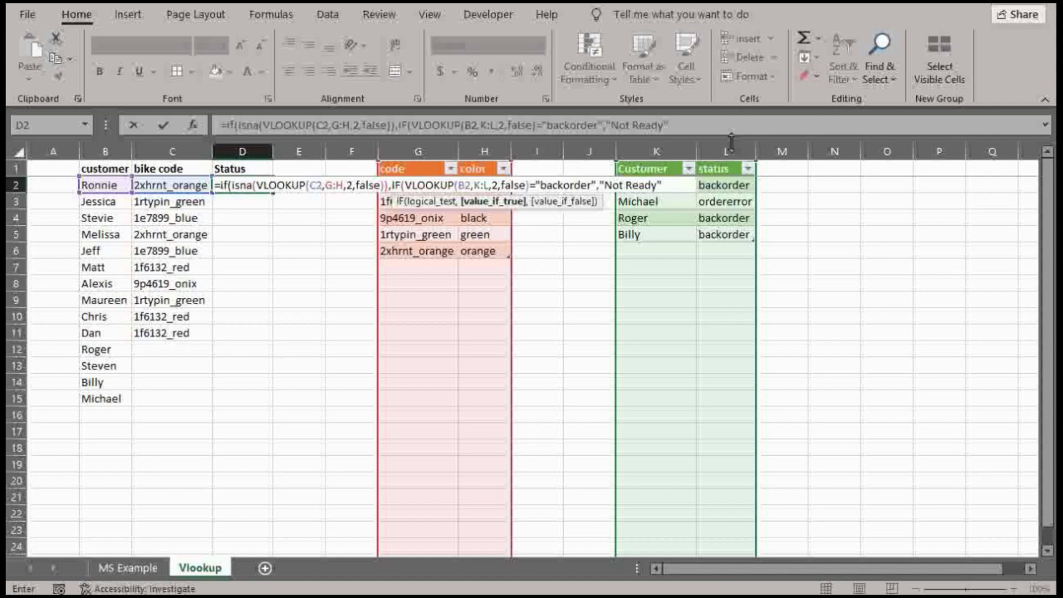
type(",")
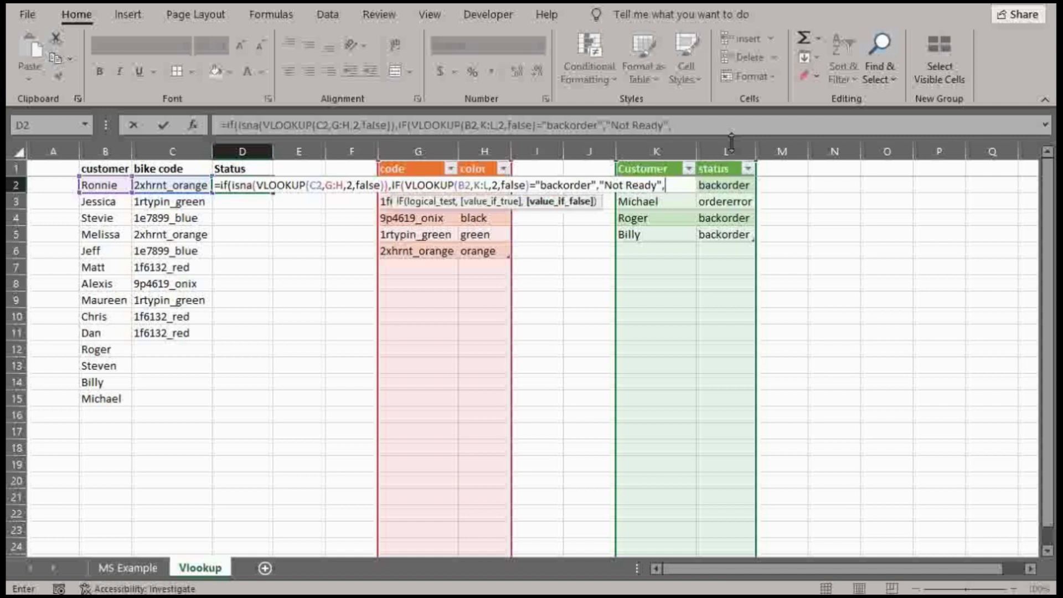
type("\"ERROR\"")
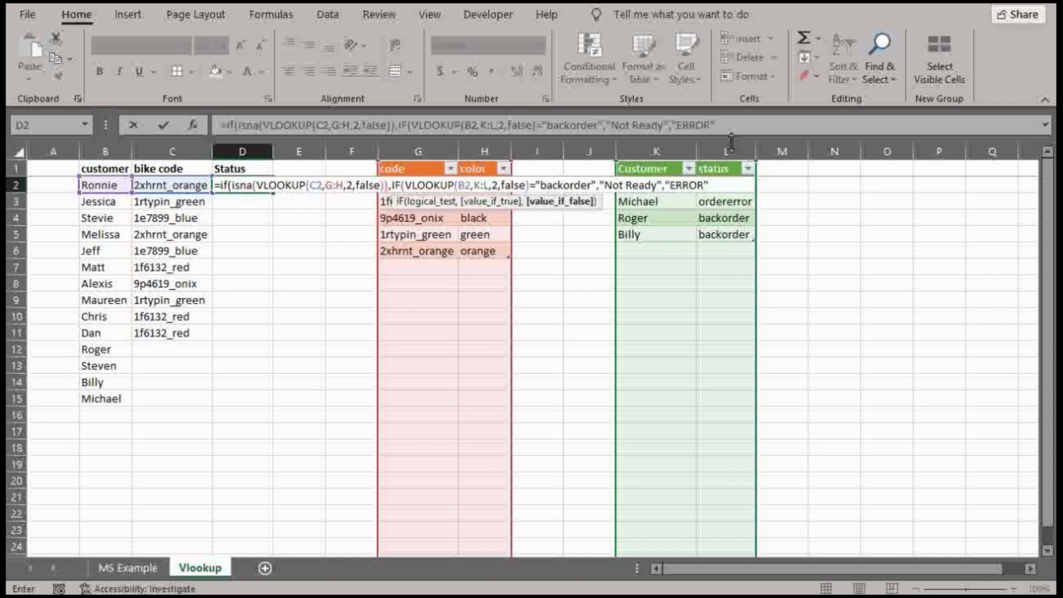
type(")")
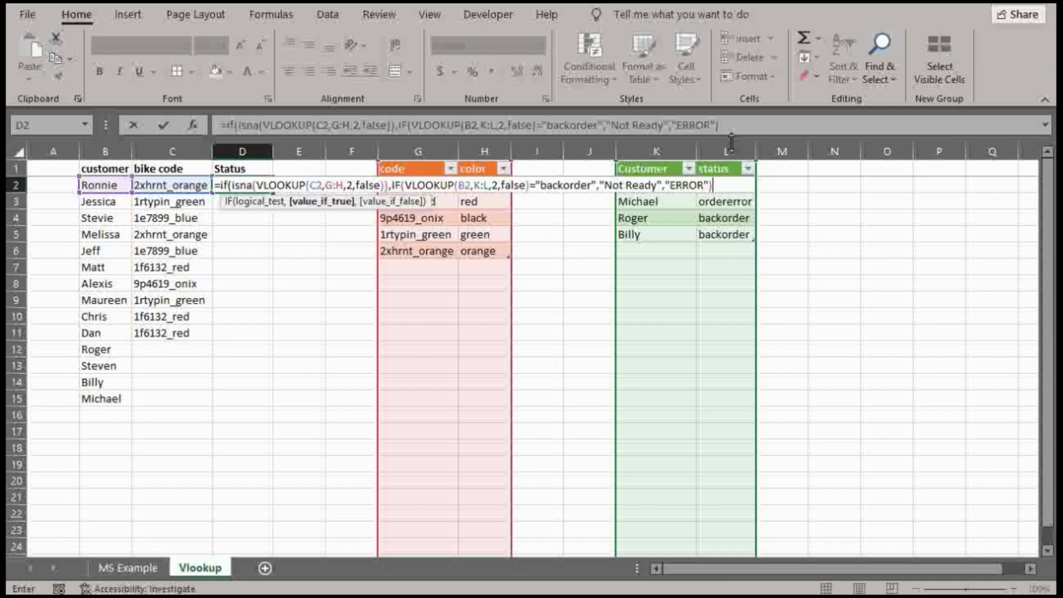
type(",\"")
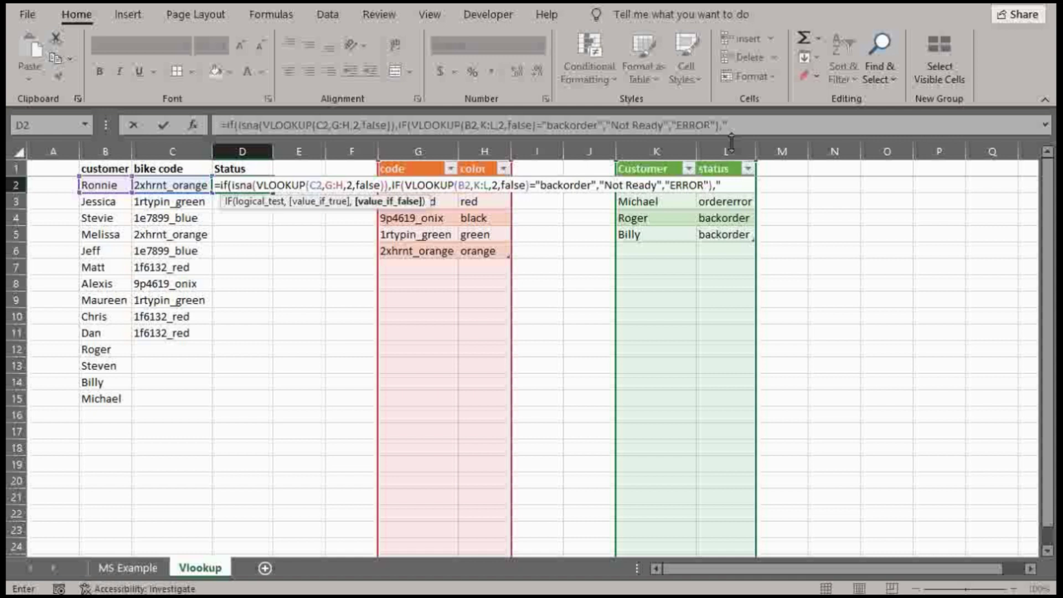
Close the D2 formula with "Ready") as the outer IF's final result.
type("Ready\")")
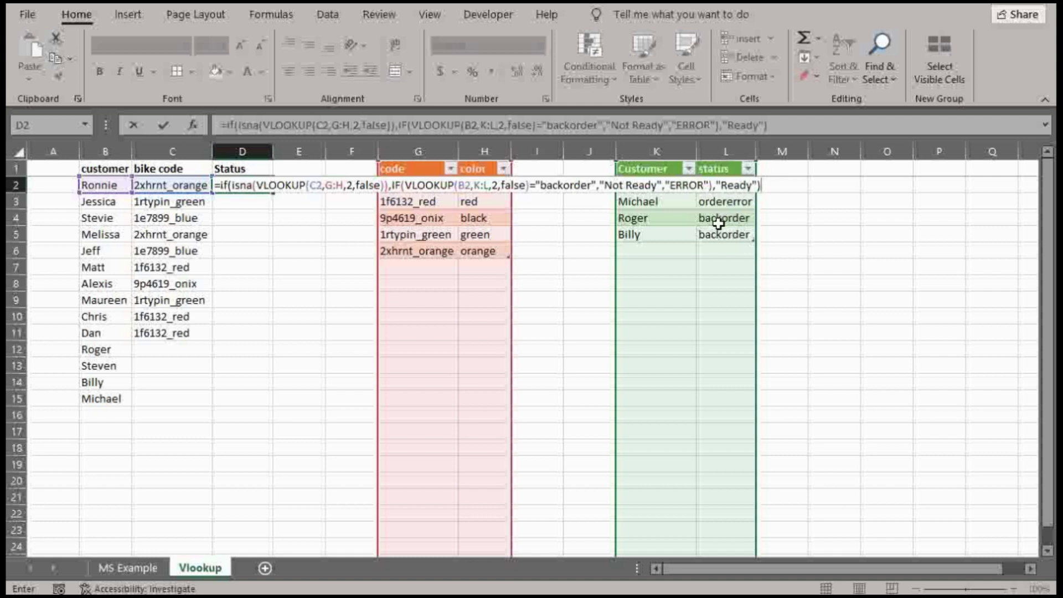
Commit the D2 Status formula and review the bike codes and customers lacking codes.
key("Return")
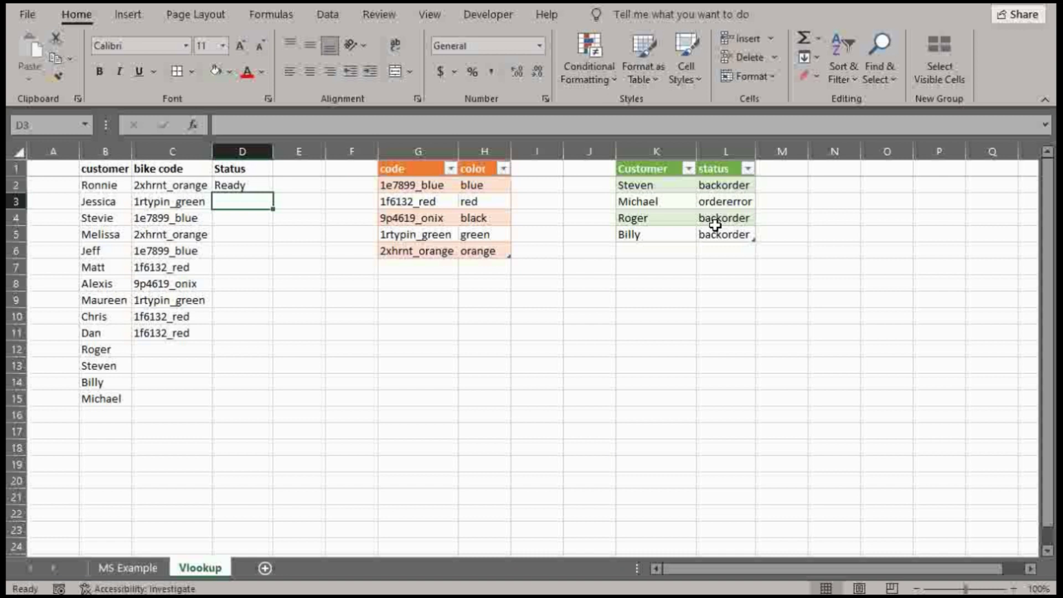
left_click(227, 191)
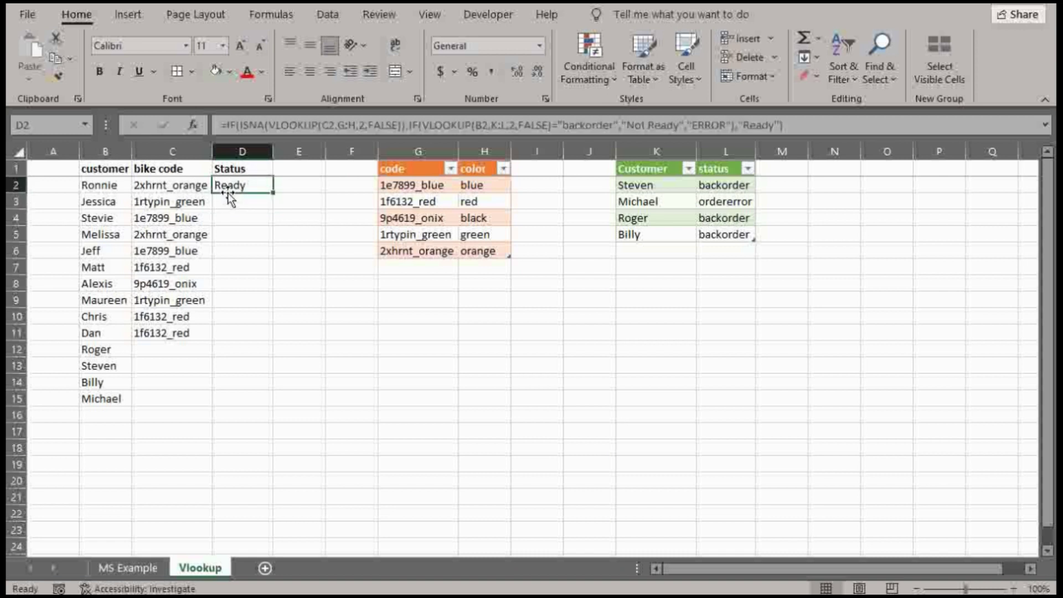
left_click_drag(180, 186, 177, 339)
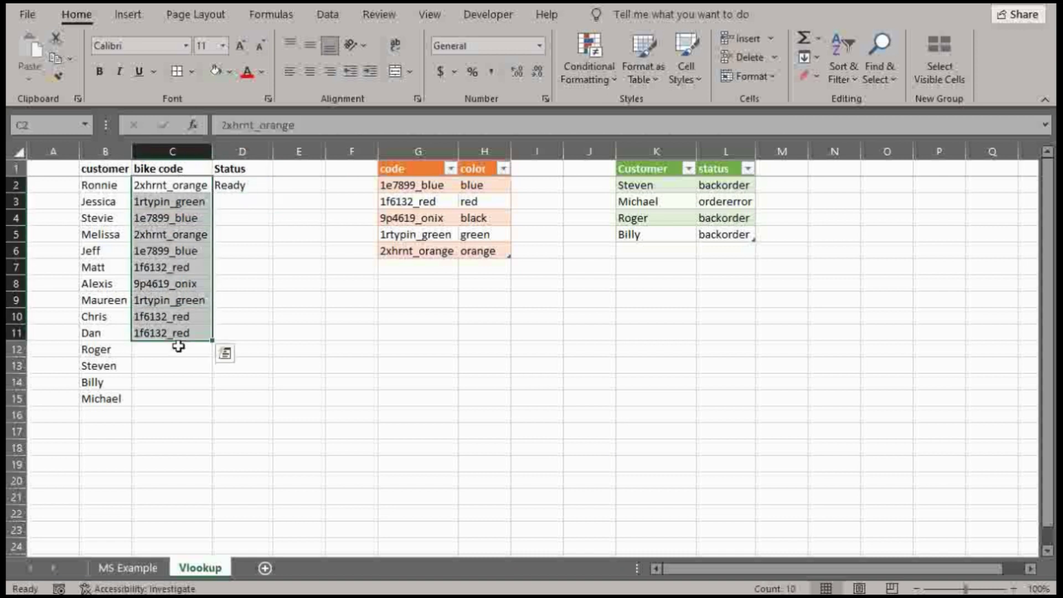
left_click(202, 349)
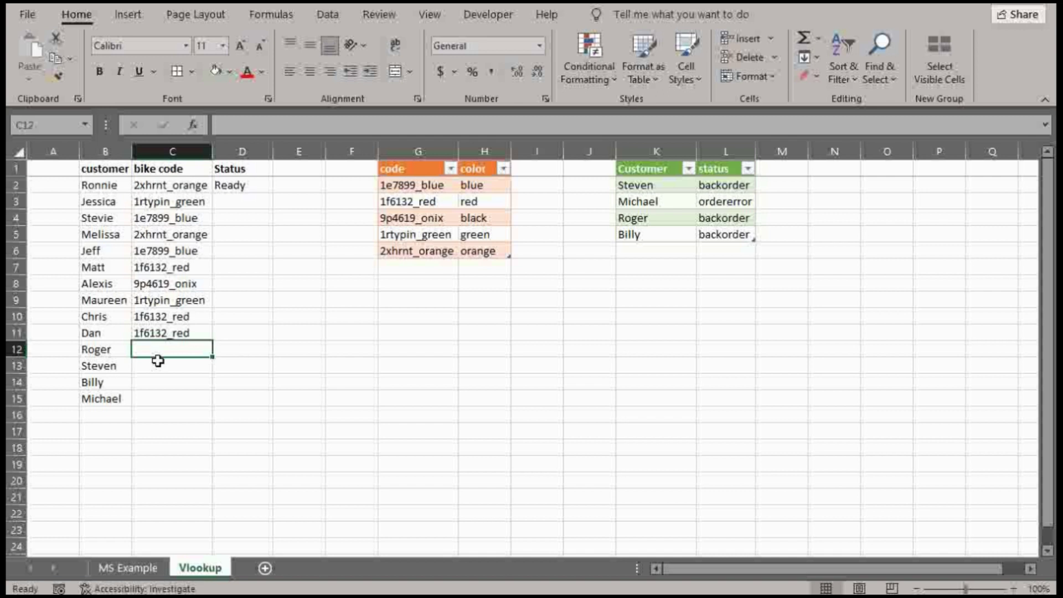
left_click_drag(104, 347, 127, 391)
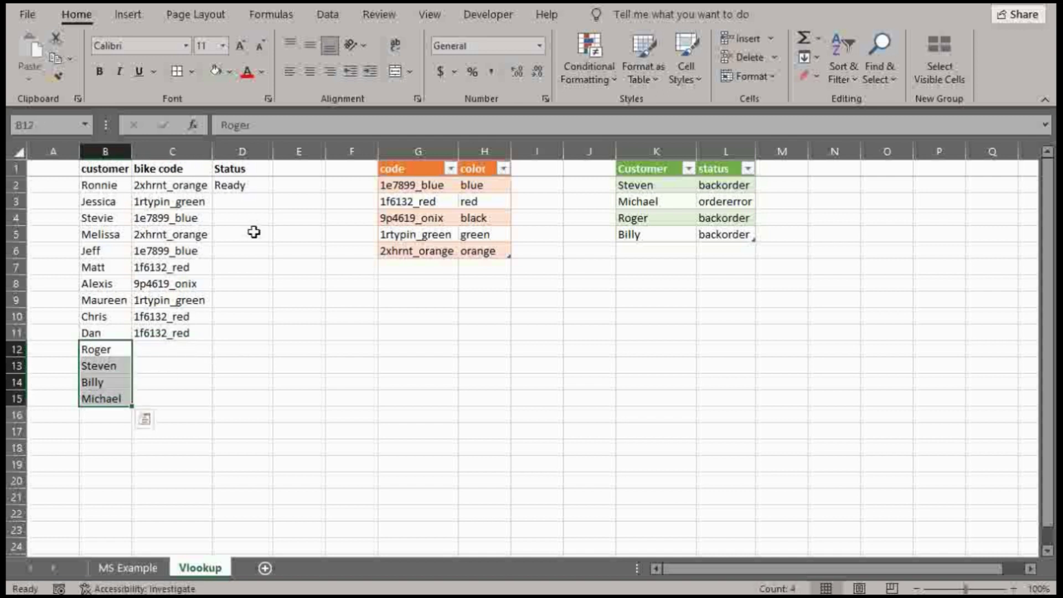
Fill the Status formula down to D15 and inspect Roger, Steven, Billy and Michael's results.
left_click(255, 189)
double_click(273, 193)
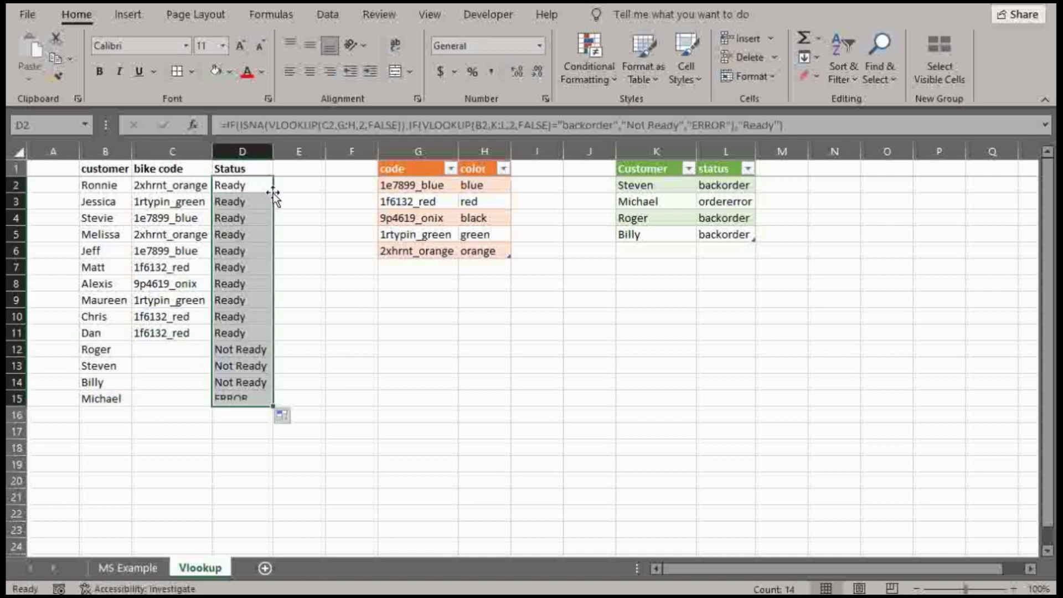
left_click(263, 271)
left_click(240, 354)
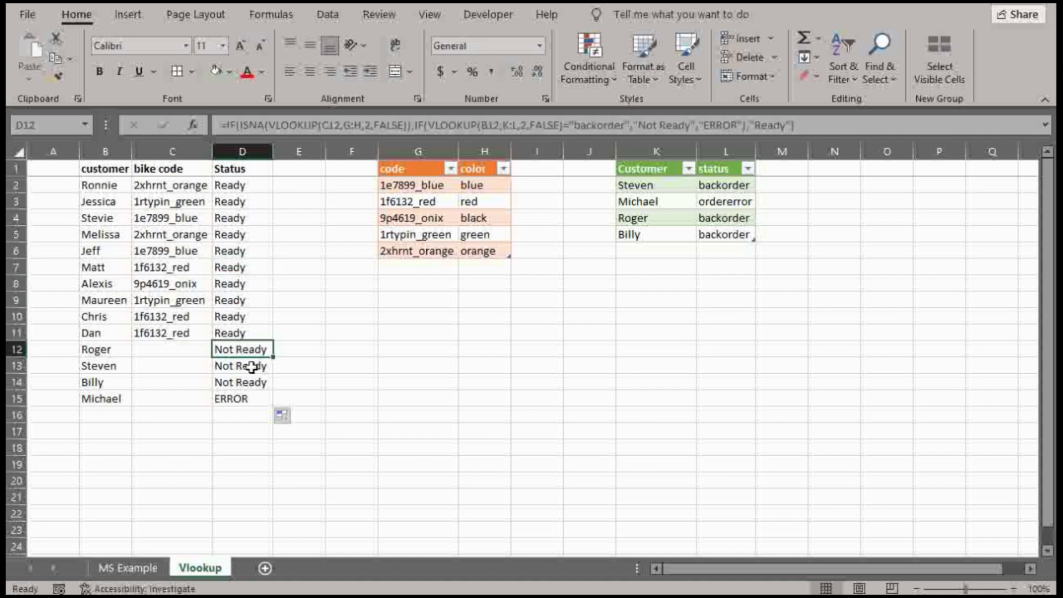
left_click(248, 368)
left_click(247, 383)
left_click(238, 400)
Verify Michael's ERROR and Billy's backorder status, then select the Status column for conditional formatting.
left_click(94, 399)
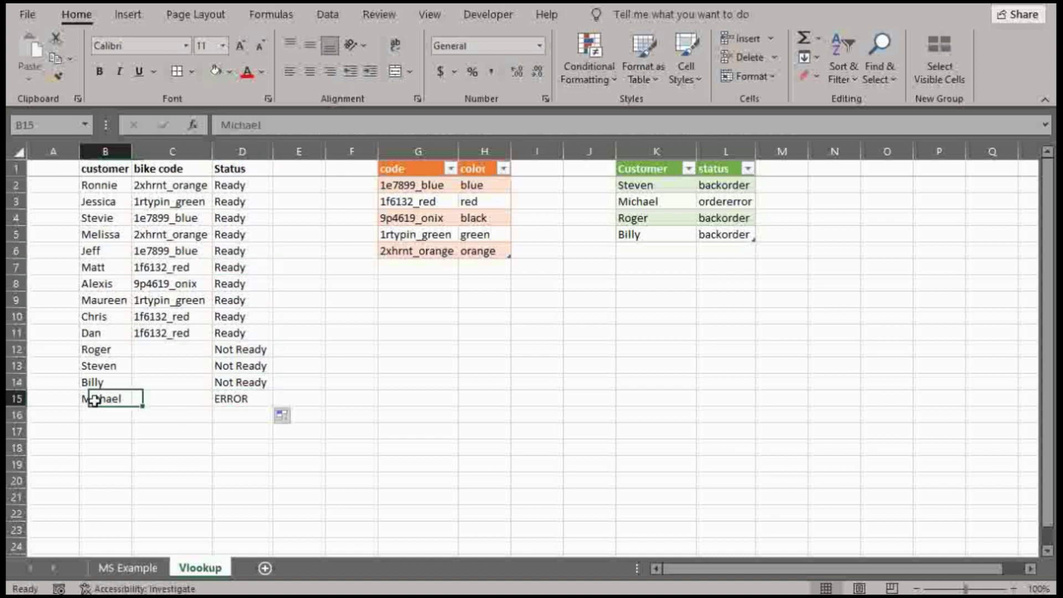
left_click(244, 401)
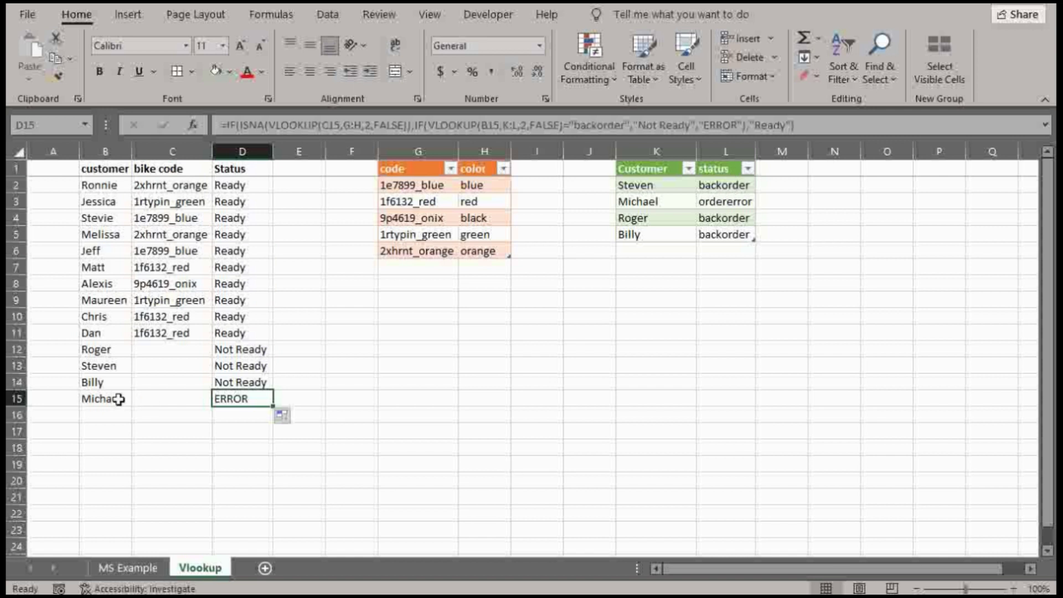
left_click(236, 381)
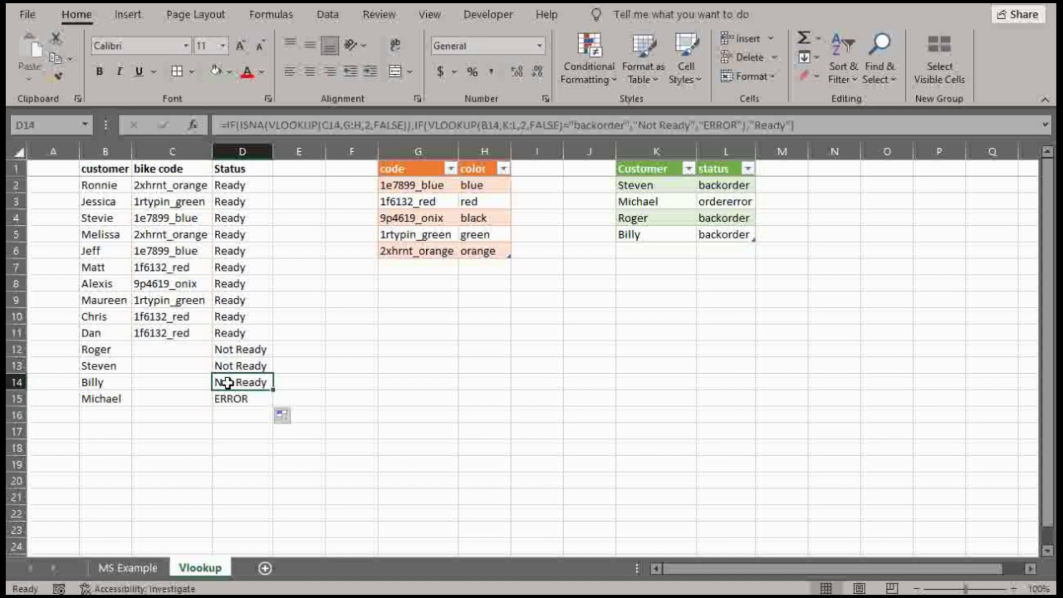
left_click(738, 233)
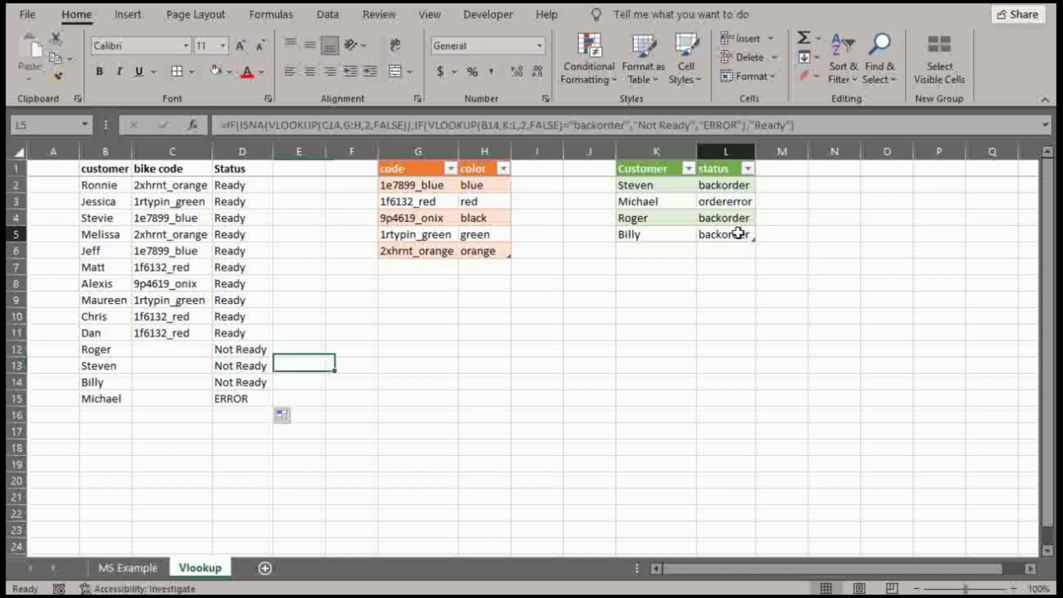
left_click(245, 381)
left_click(247, 400)
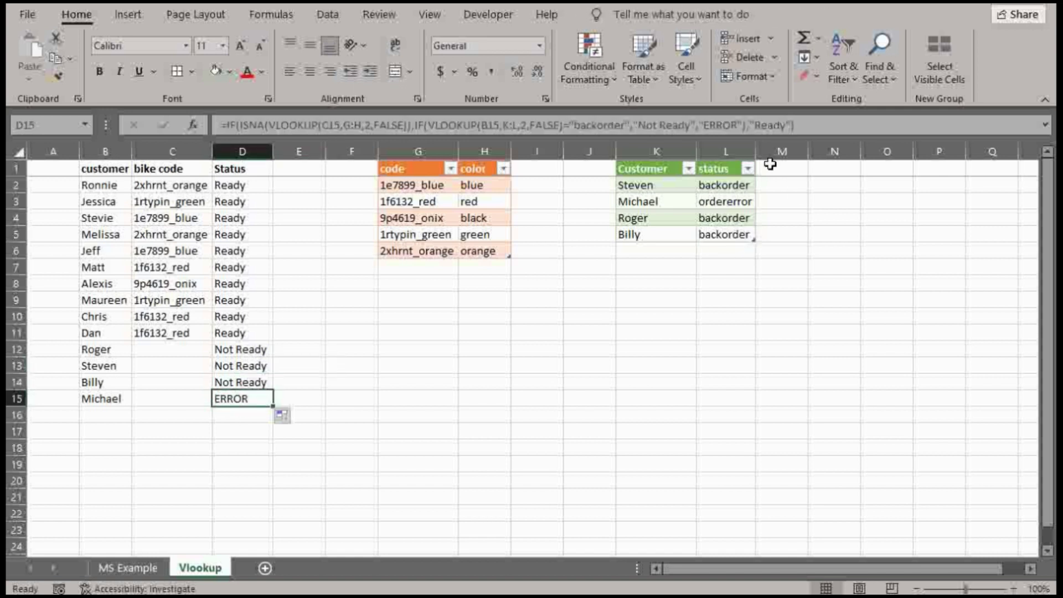
left_click(253, 143)
left_click(602, 52)
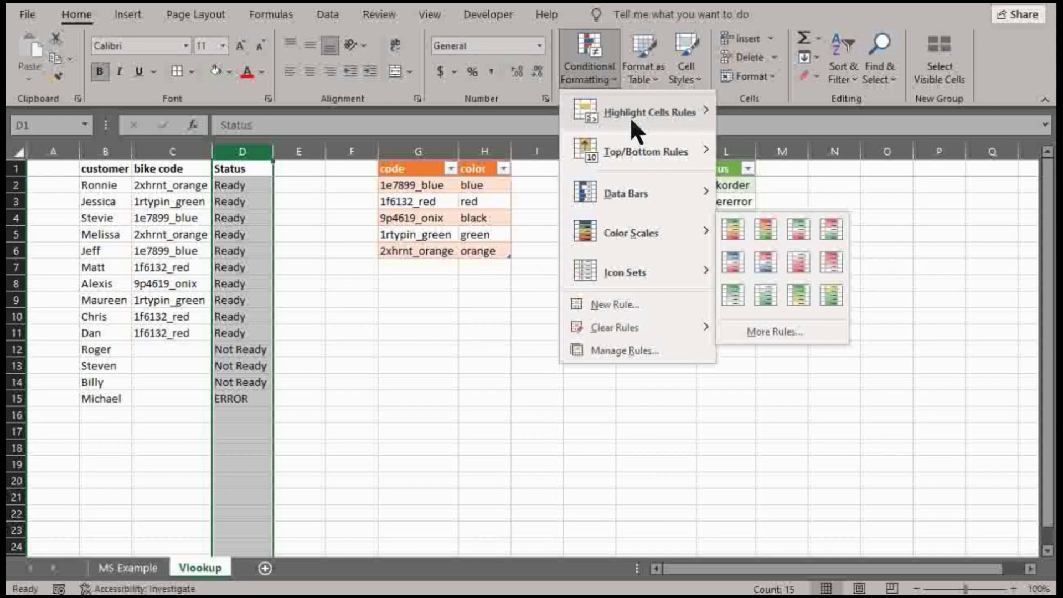
Add an Equal To "ERROR" rule with Light Red Fill and Dark Red Text on column D.
mouse_move(630, 116)
left_click(816, 224)
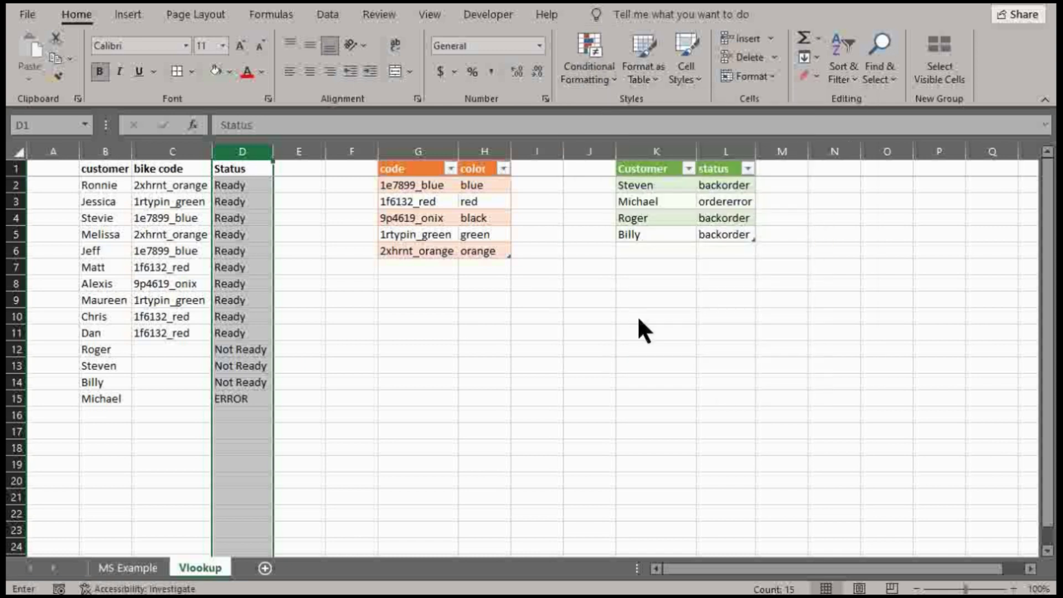
type("ERROR")
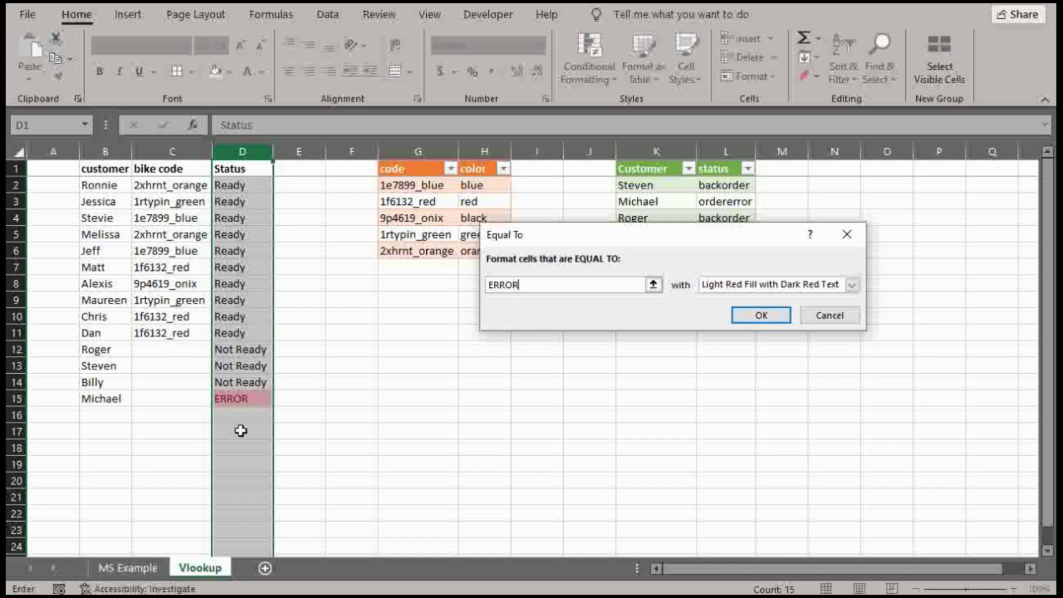
left_click(768, 312)
left_click(354, 352)
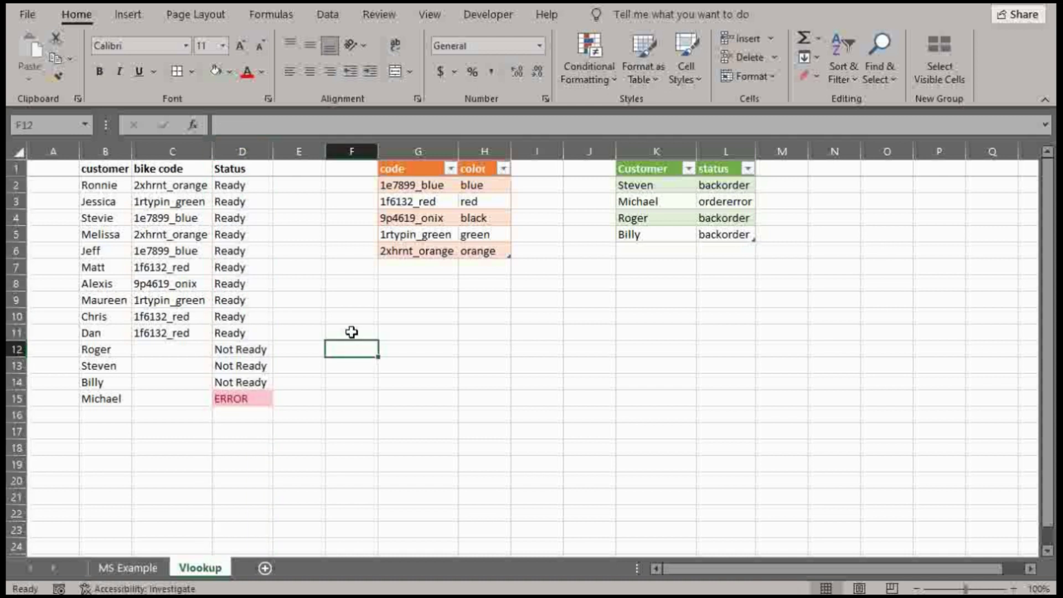